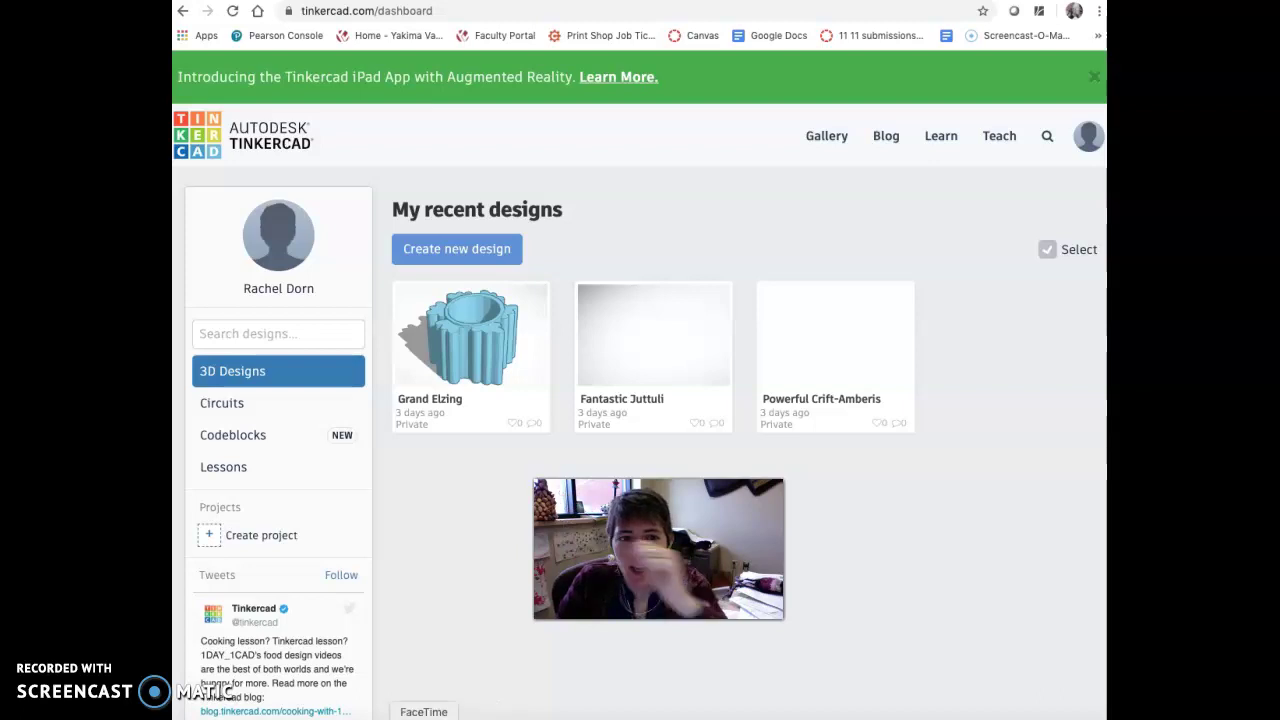
# Step: Open the Grand Elzing design from the dashboard into the Tinkercad 3D editor
pyautogui.click(455, 305)
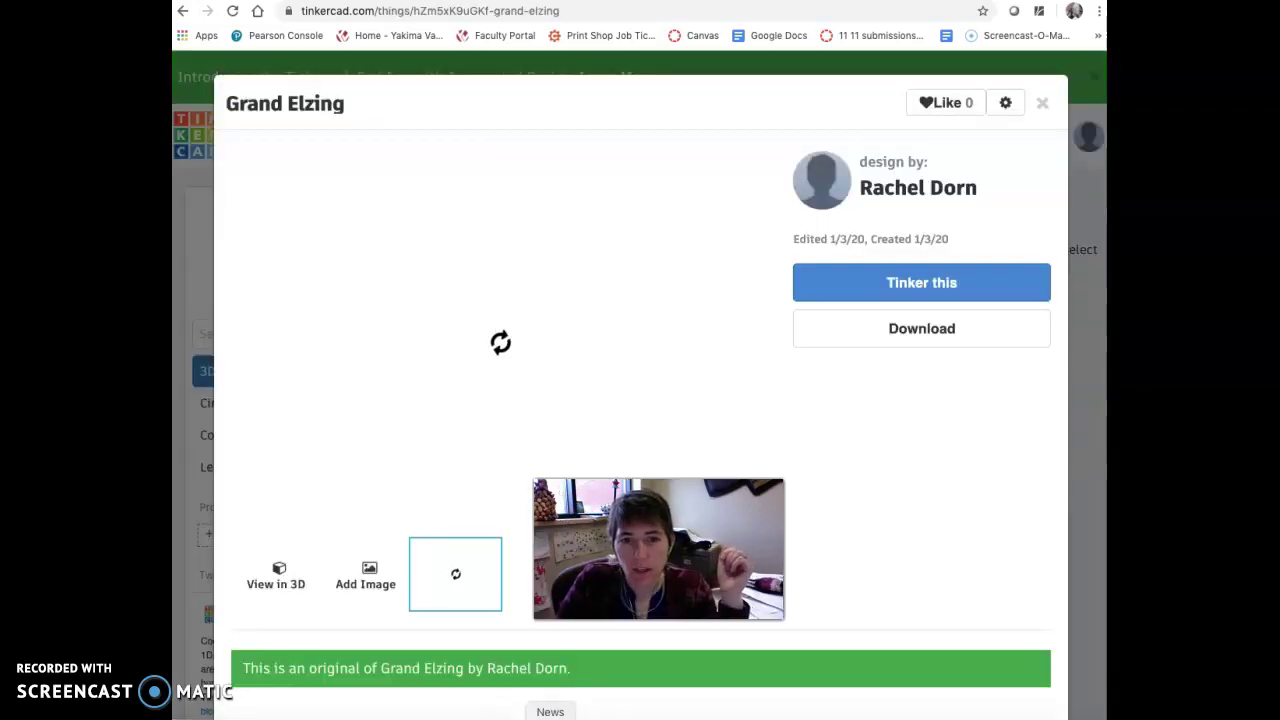
pyautogui.click(950, 262)
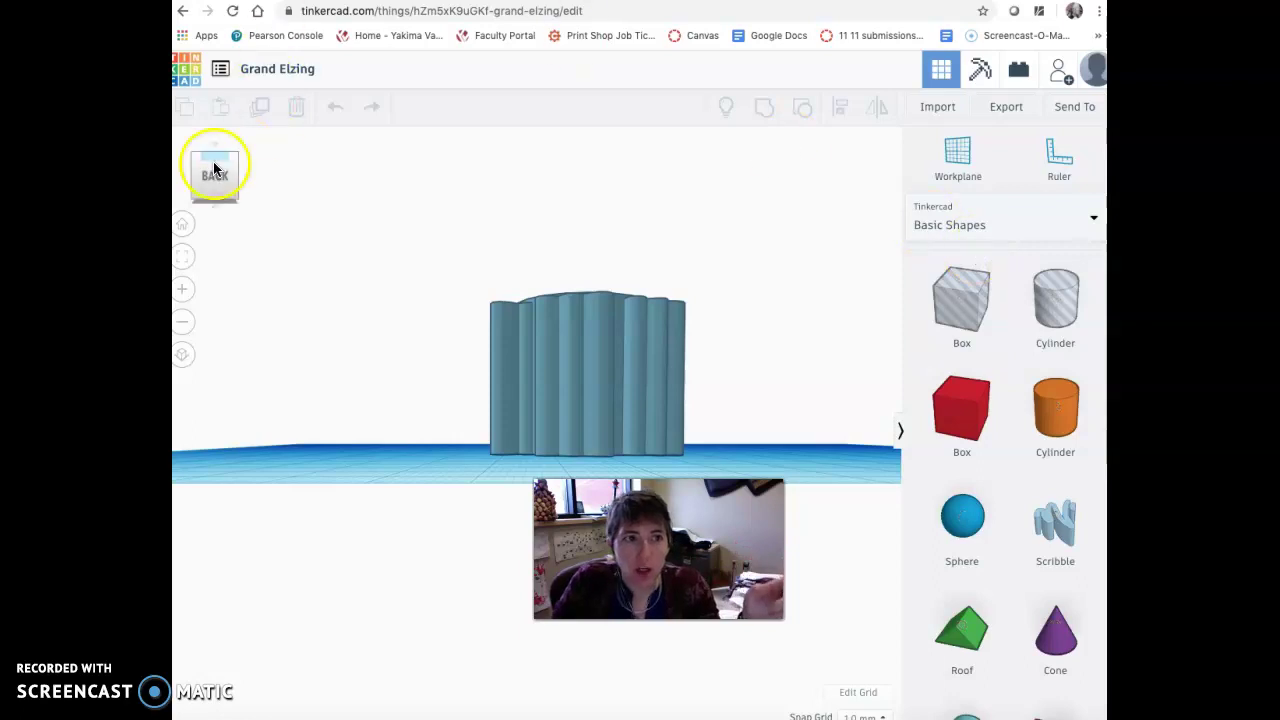
# Step: Tilt the view to look down on the fluted cup and zoom to frame the whole workplane
pyautogui.click(450, 255)
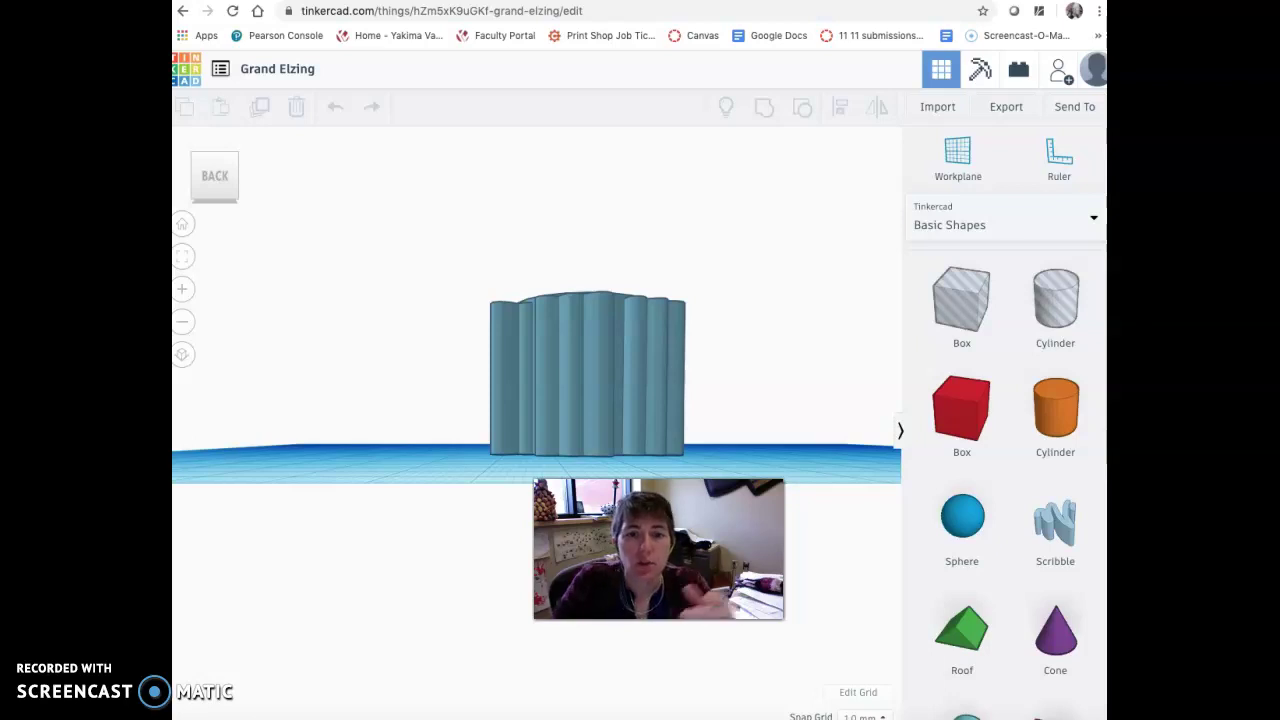
pyautogui.click(214, 153)
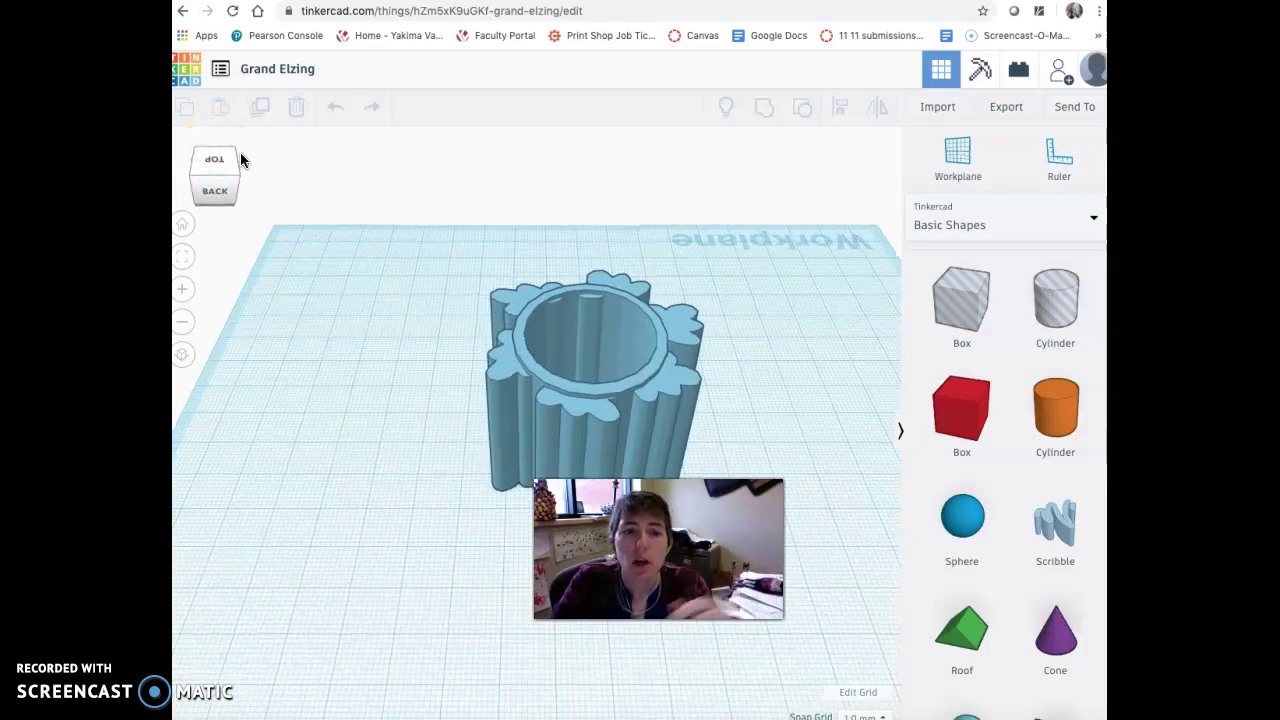
pyautogui.scroll(-5, 309, 129)
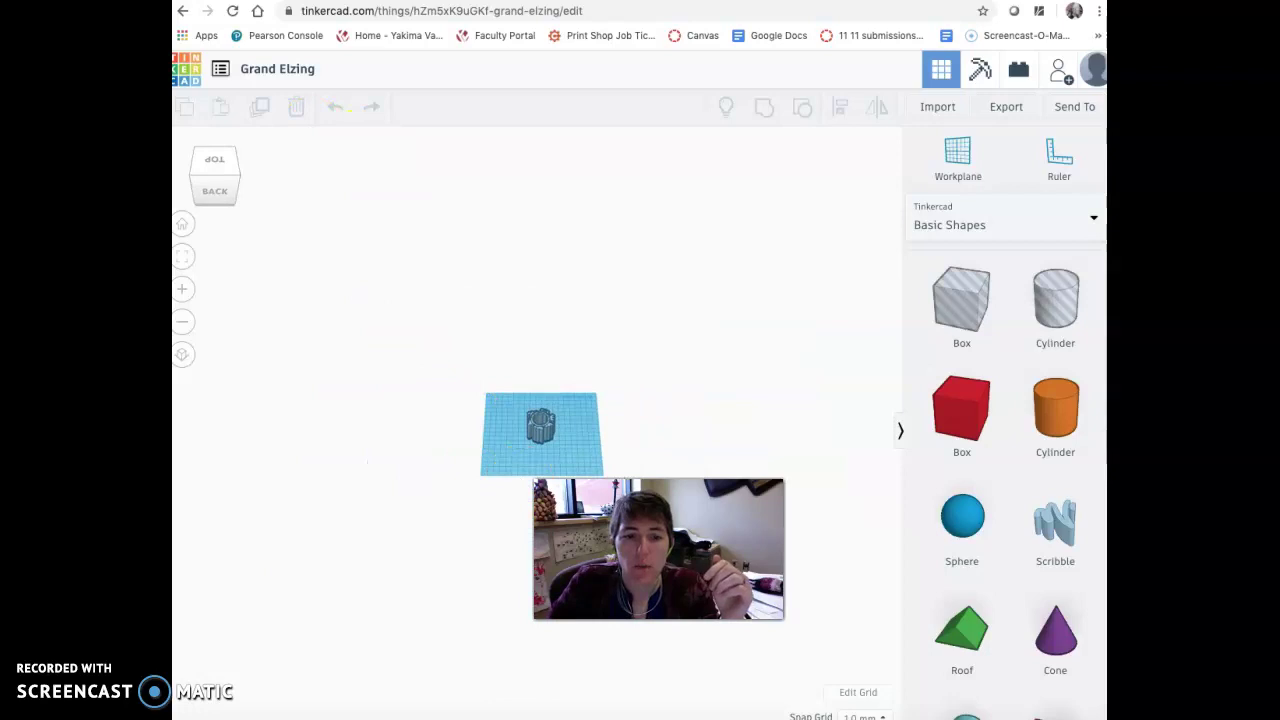
pyautogui.scroll(8, 574, 432)
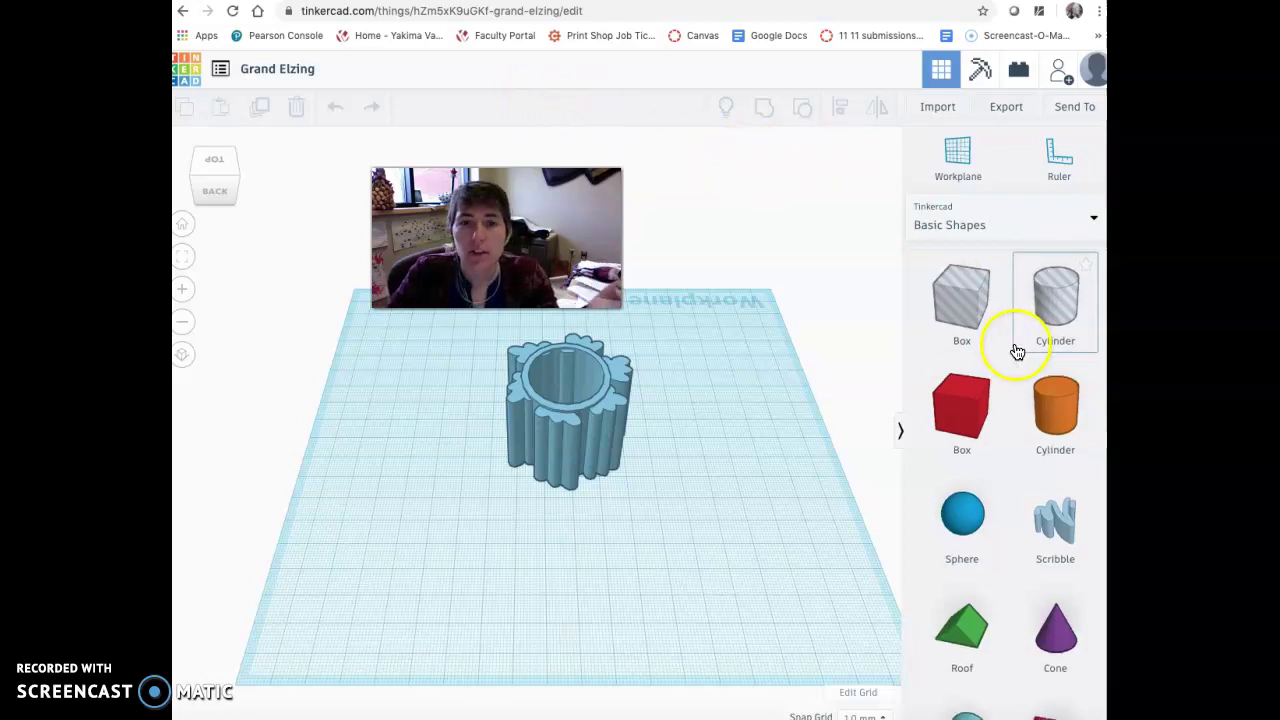
pyautogui.scroll(-5, 1015, 350)
pyautogui.scroll(-3, 1000, 340)
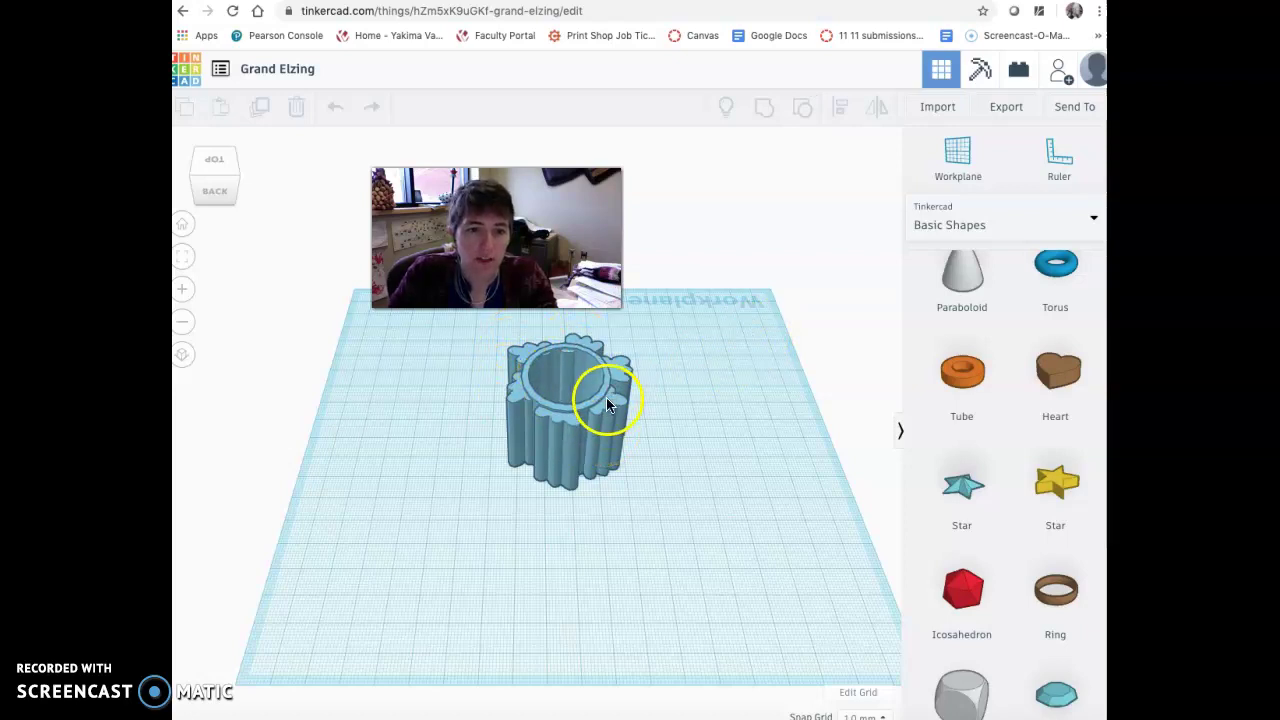
pyautogui.scroll(1, 590, 420)
pyautogui.scroll(-3, 586, 427)
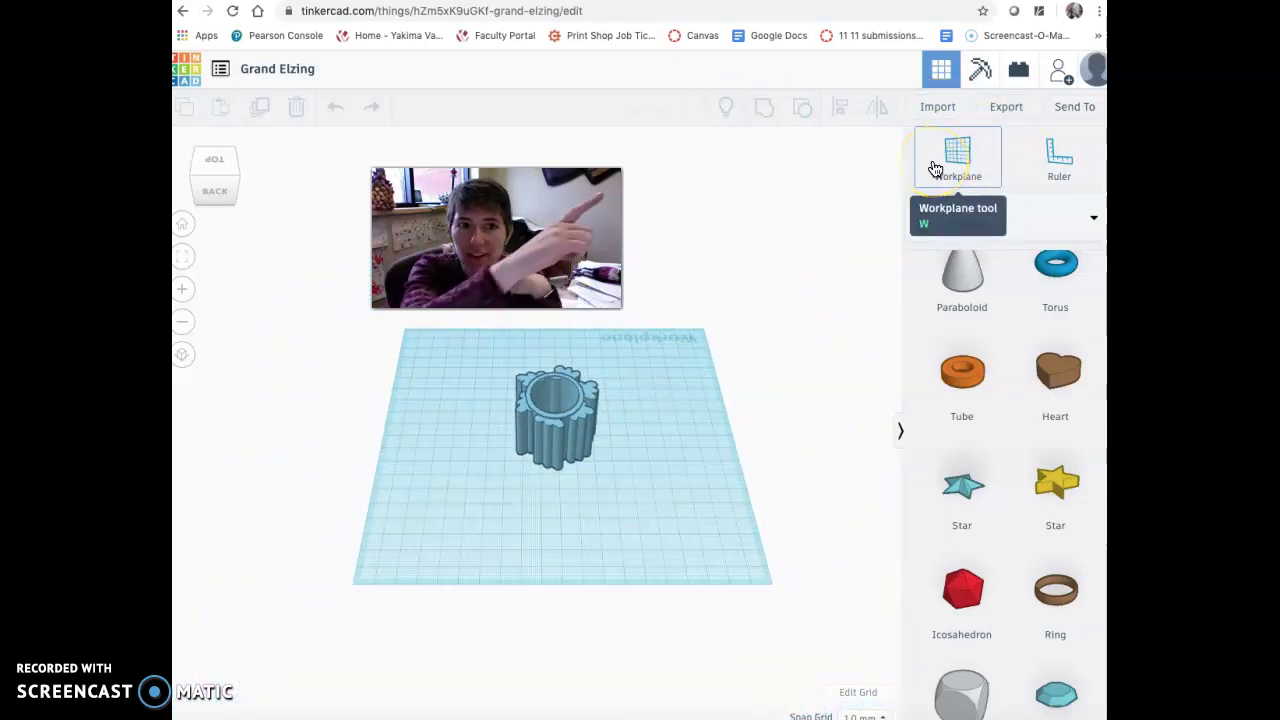
# Step: Export the Grand Elzing design as an .STL file for 3D printing
pyautogui.click(1005, 108)
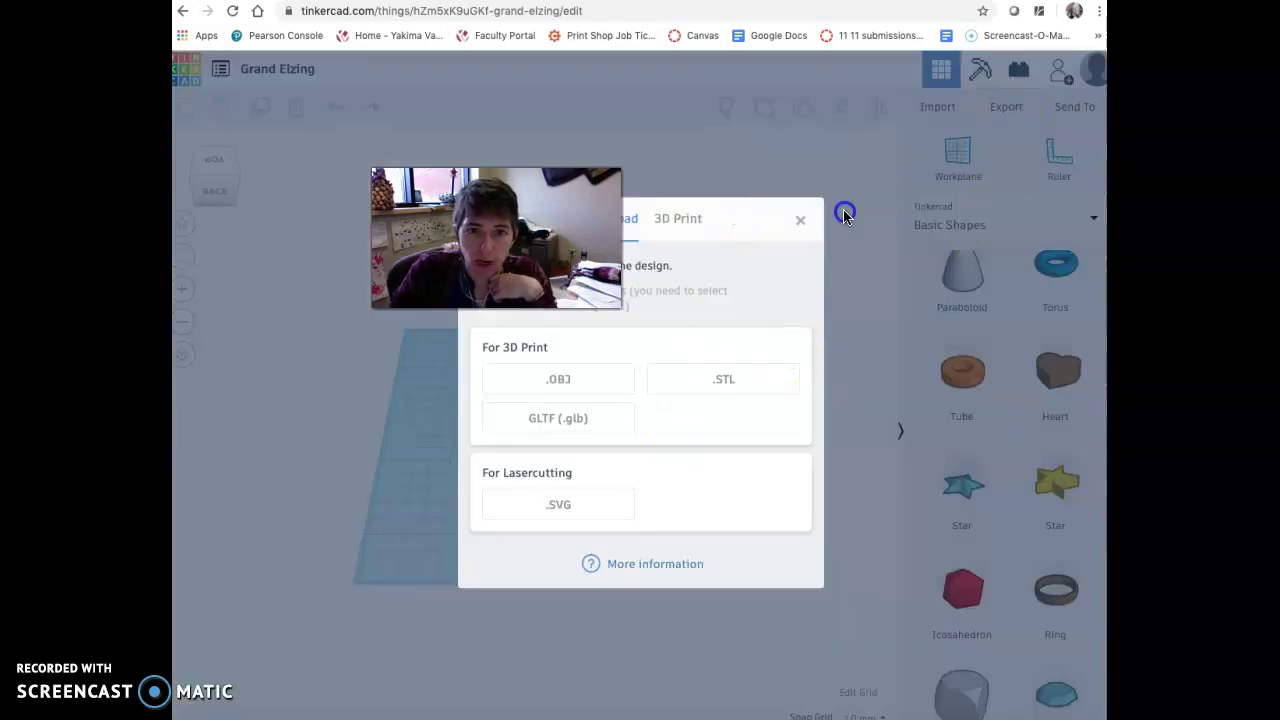
pyautogui.moveTo(576, 300); pyautogui.dragTo(420, 300)
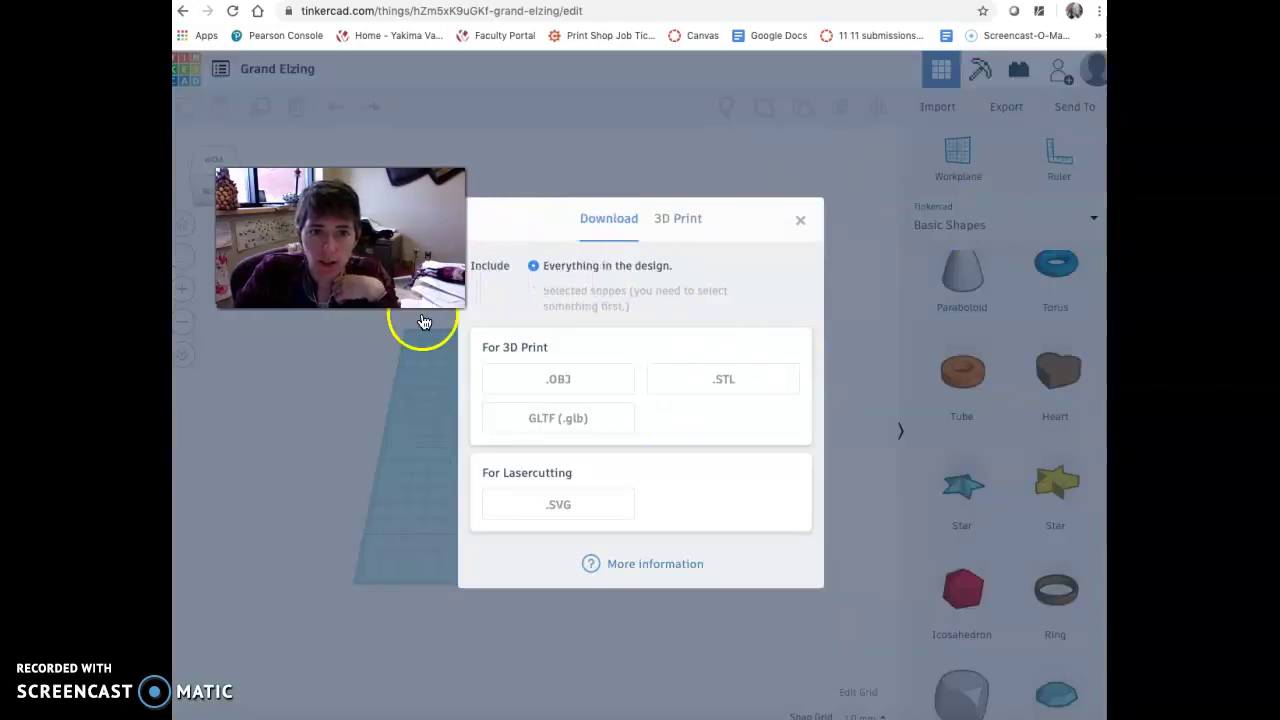
pyautogui.click(725, 380)
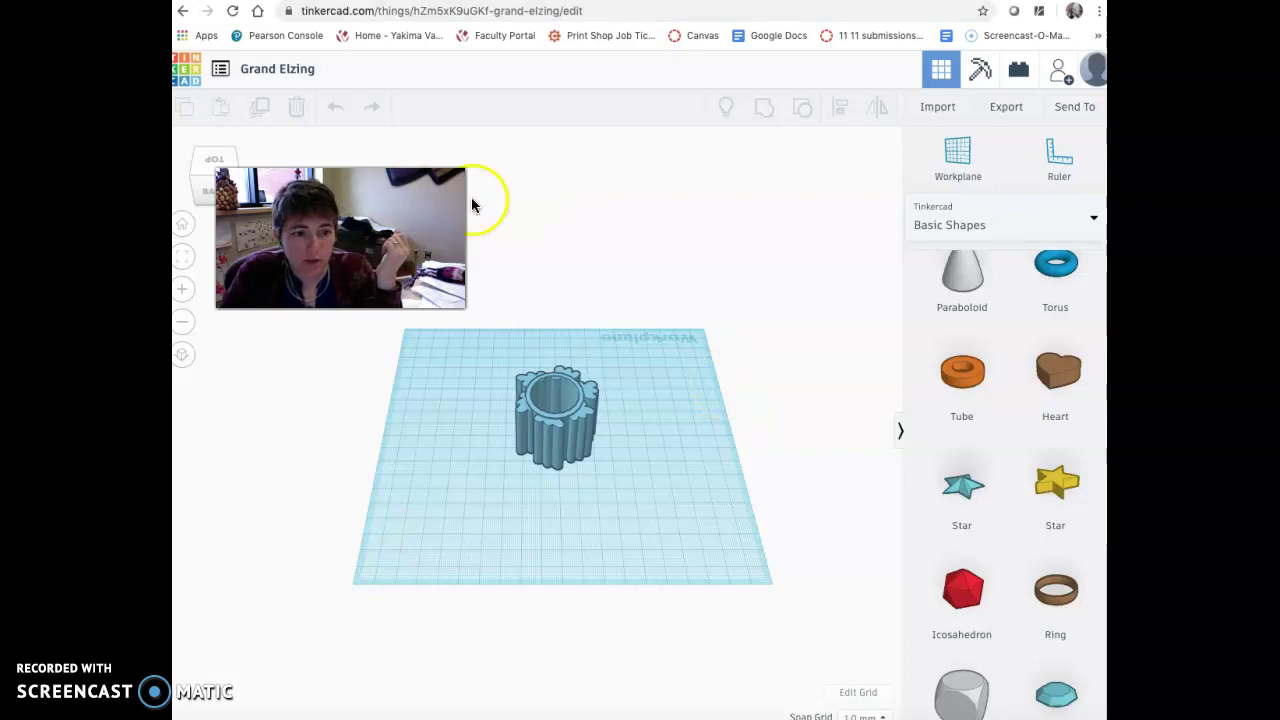
pyautogui.moveTo(471, 197); pyautogui.dragTo(523, 192)
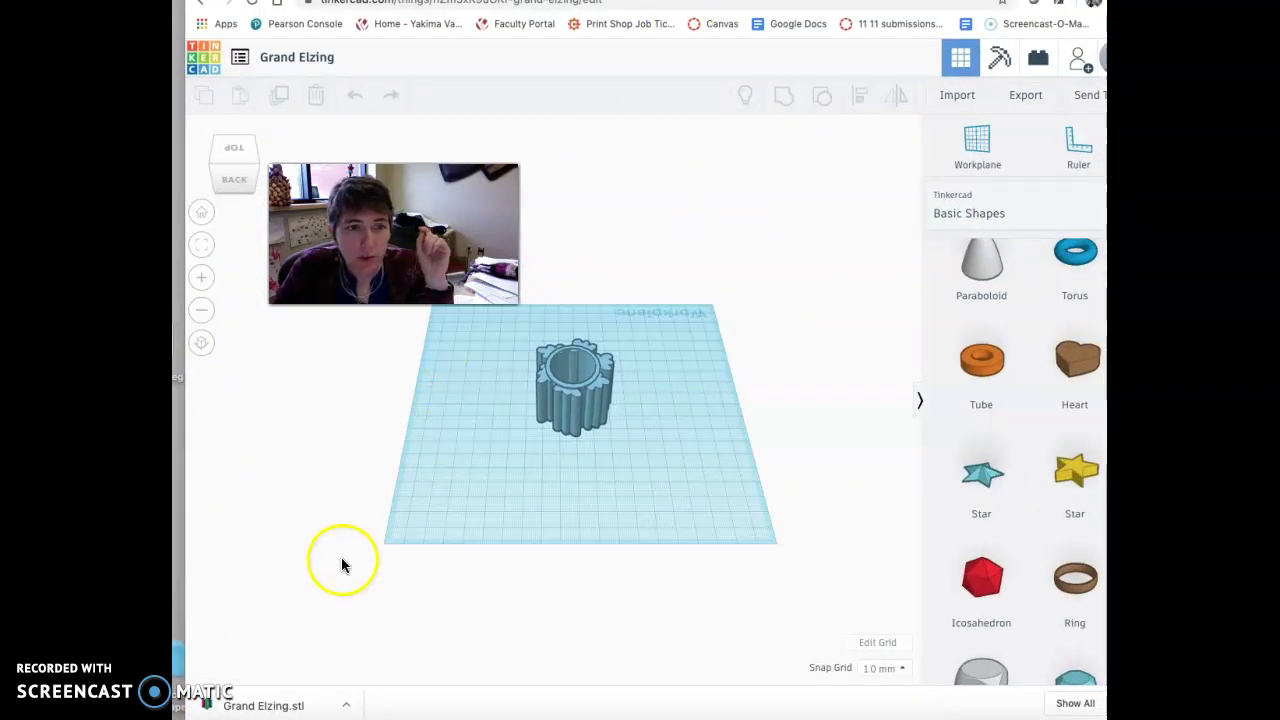
# Step: Open the downloaded Grand Elzing.stl in Simplify3D from the browser's download bar
pyautogui.click(304, 708)
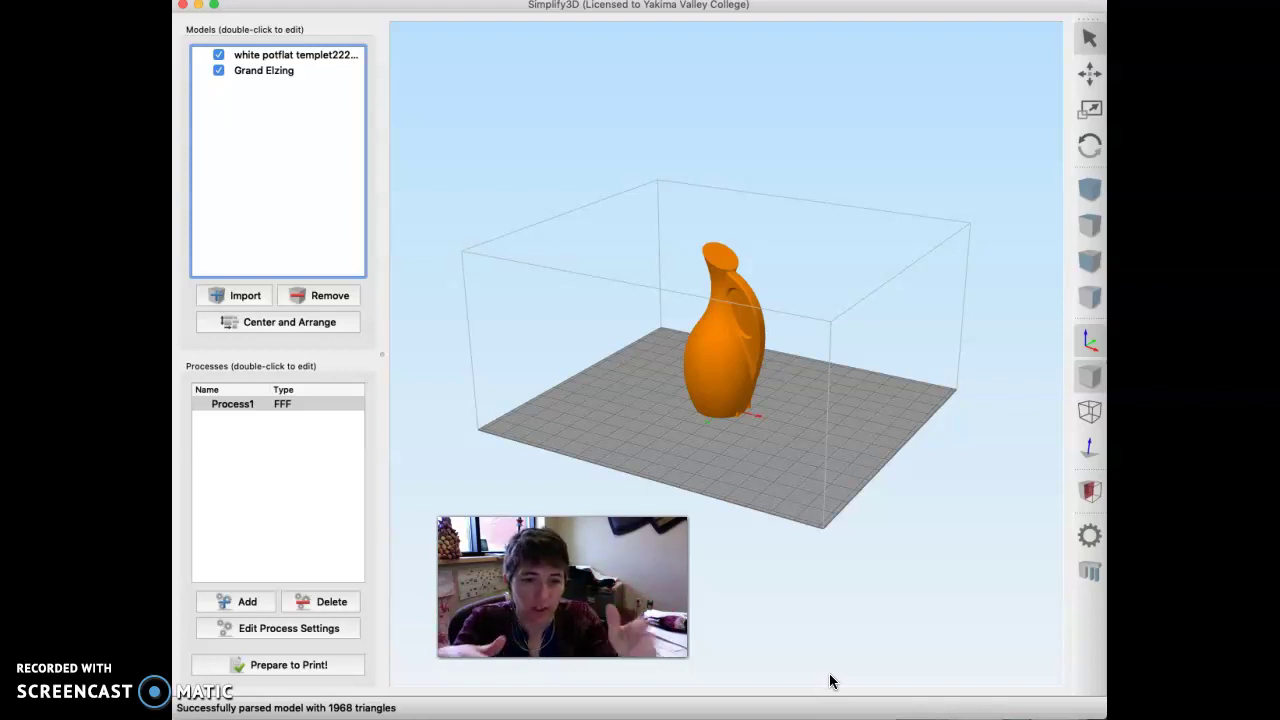
# Step: Toggle both models' visibility to compare them, then delete the white potflat vase
pyautogui.click(838, 675)
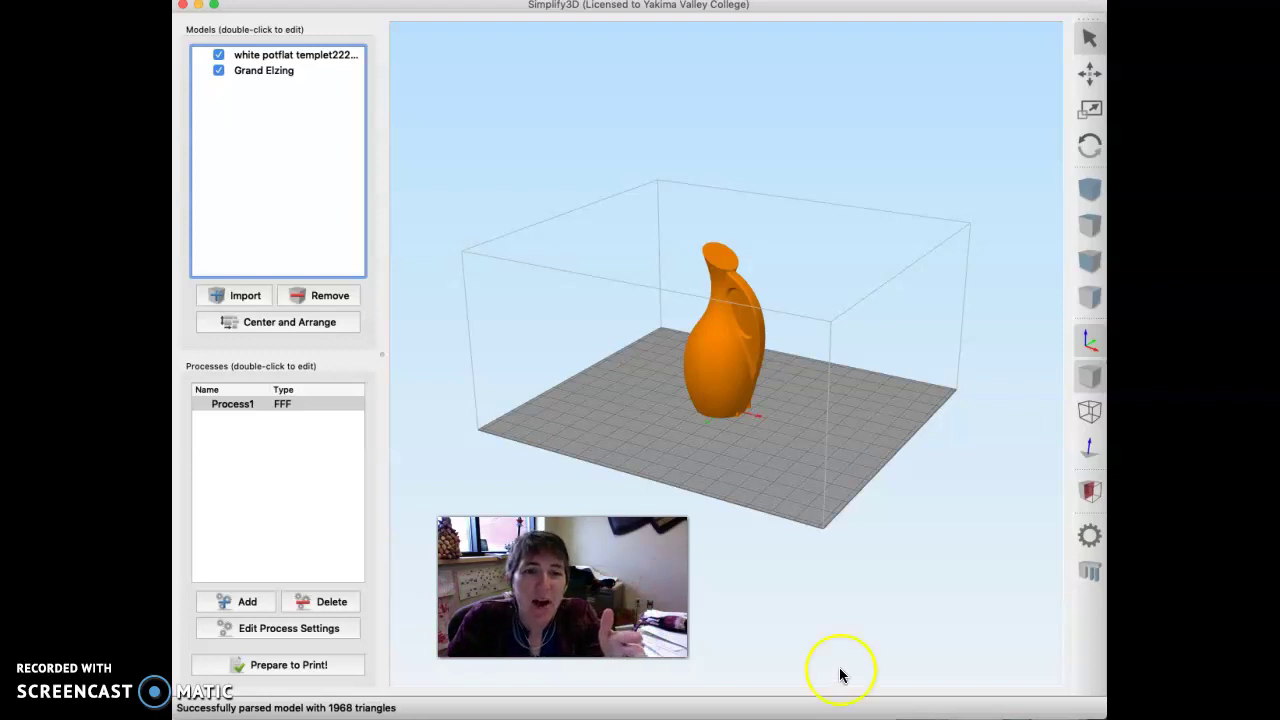
pyautogui.click(831, 416)
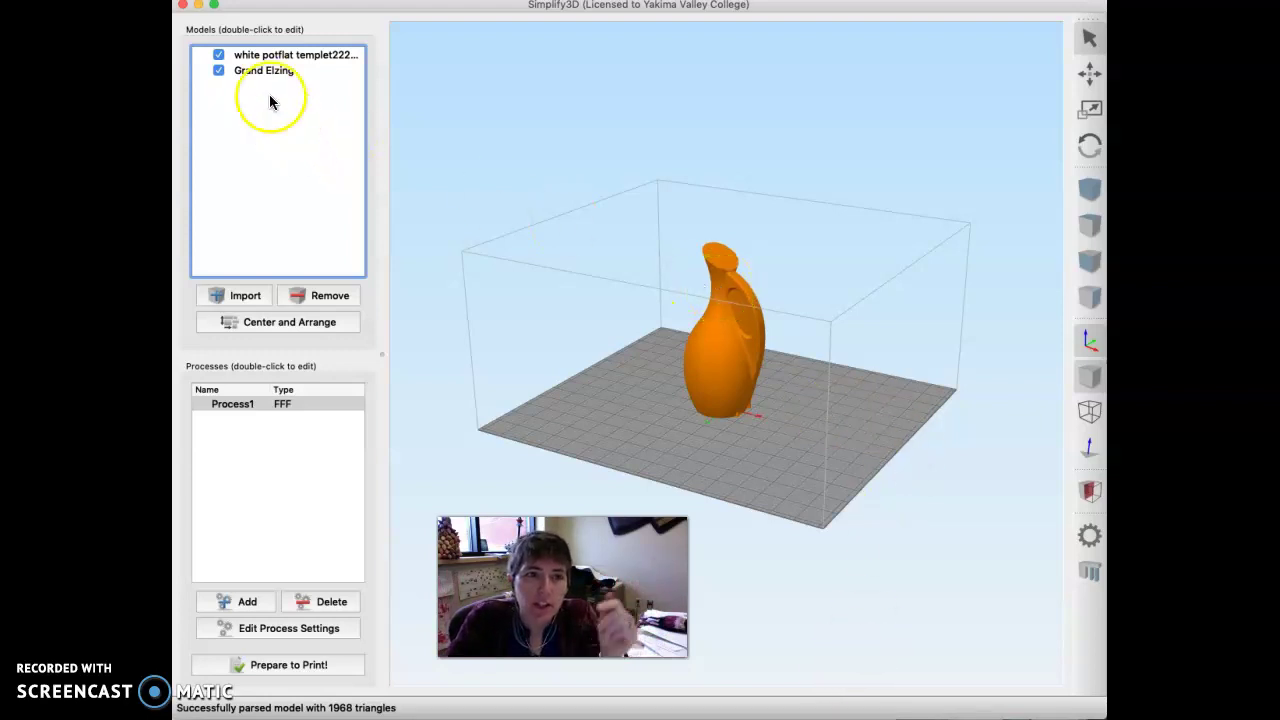
pyautogui.click(219, 70)
pyautogui.click(218, 55)
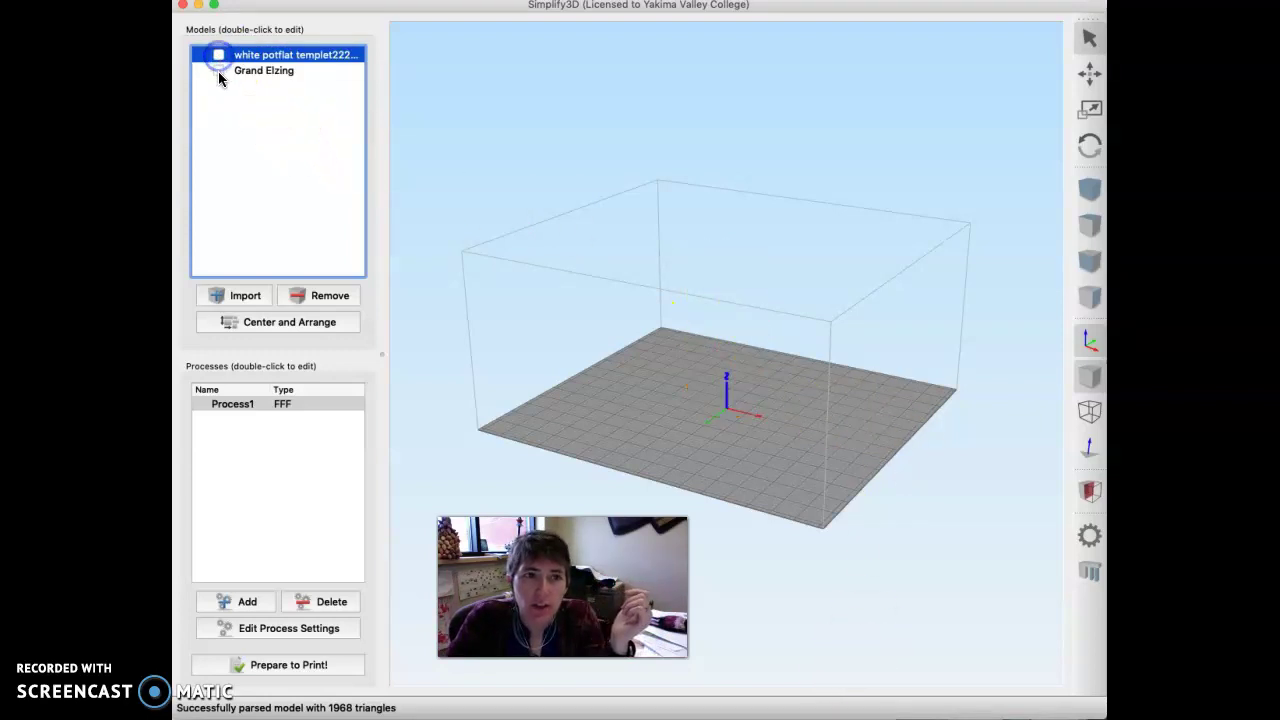
pyautogui.click(219, 71)
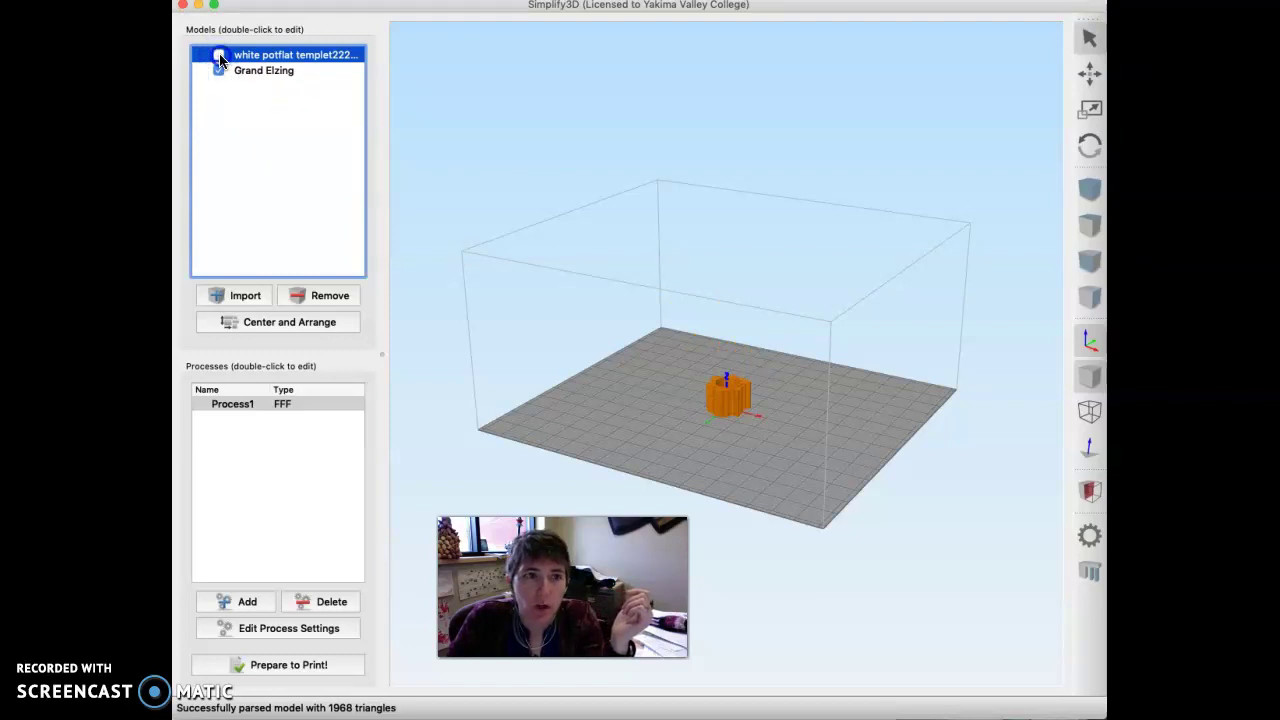
pyautogui.click(219, 56)
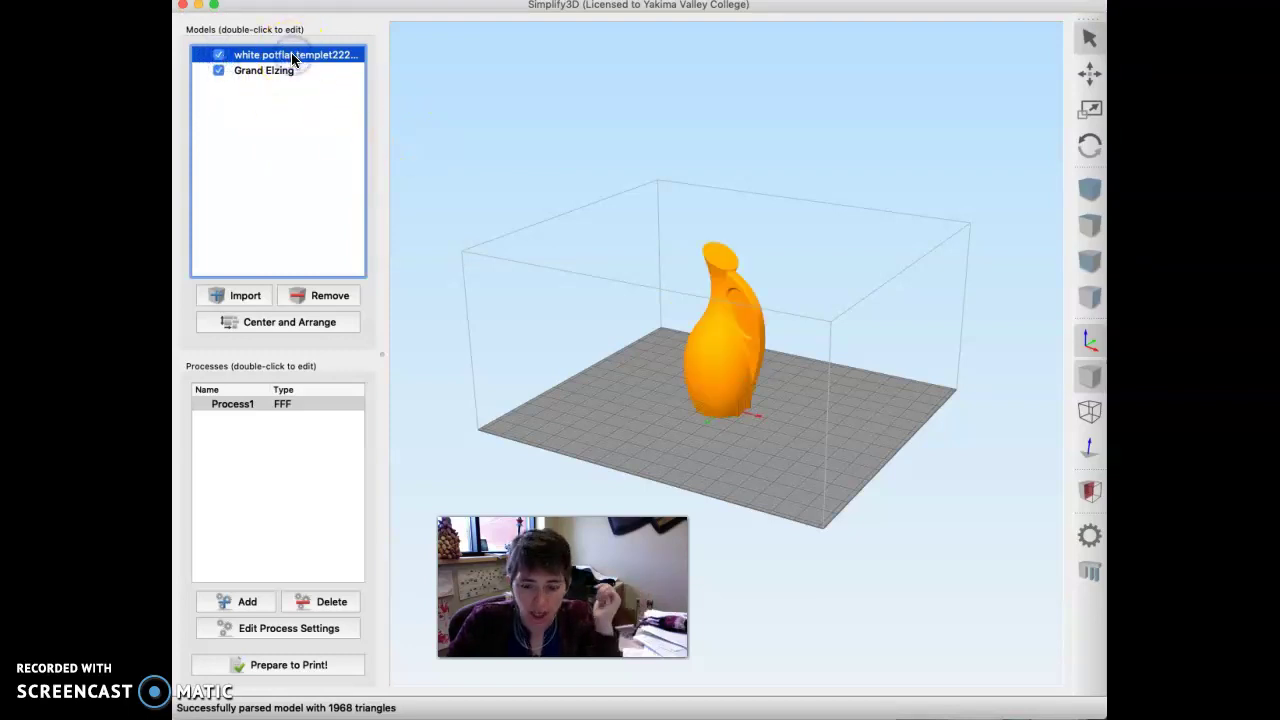
pyautogui.press('Delete')
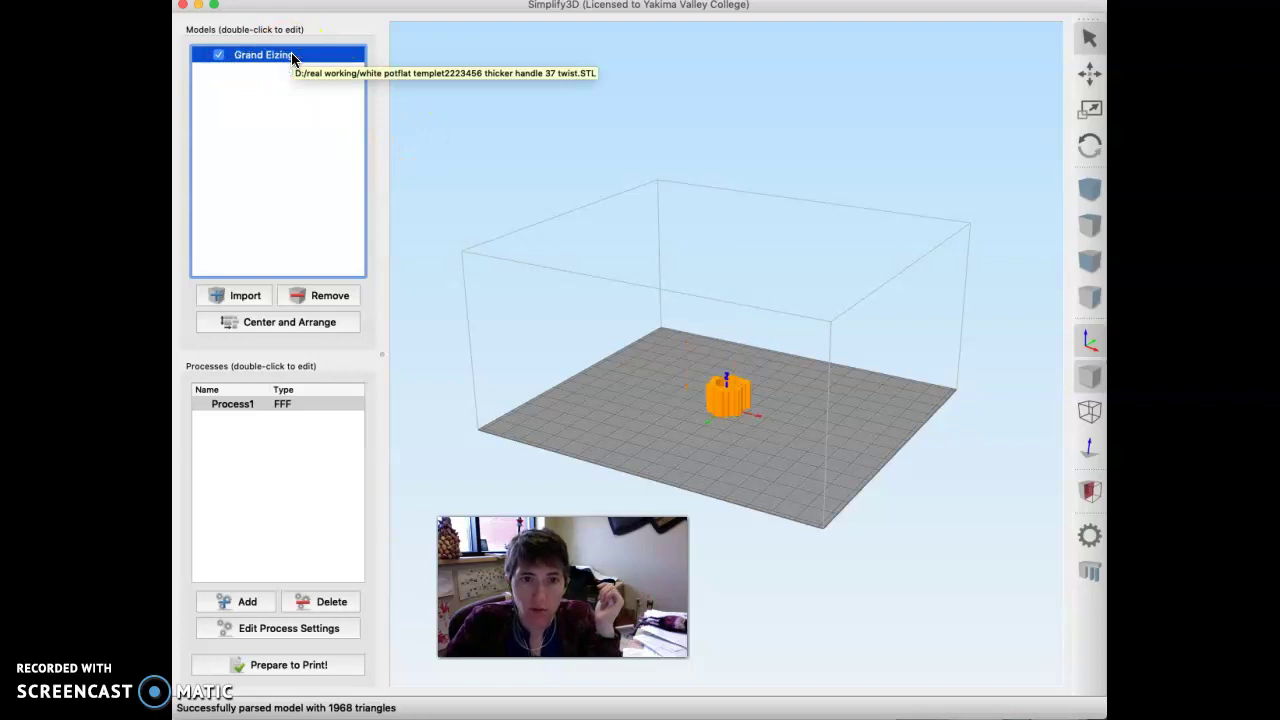
pyautogui.click(665, 362)
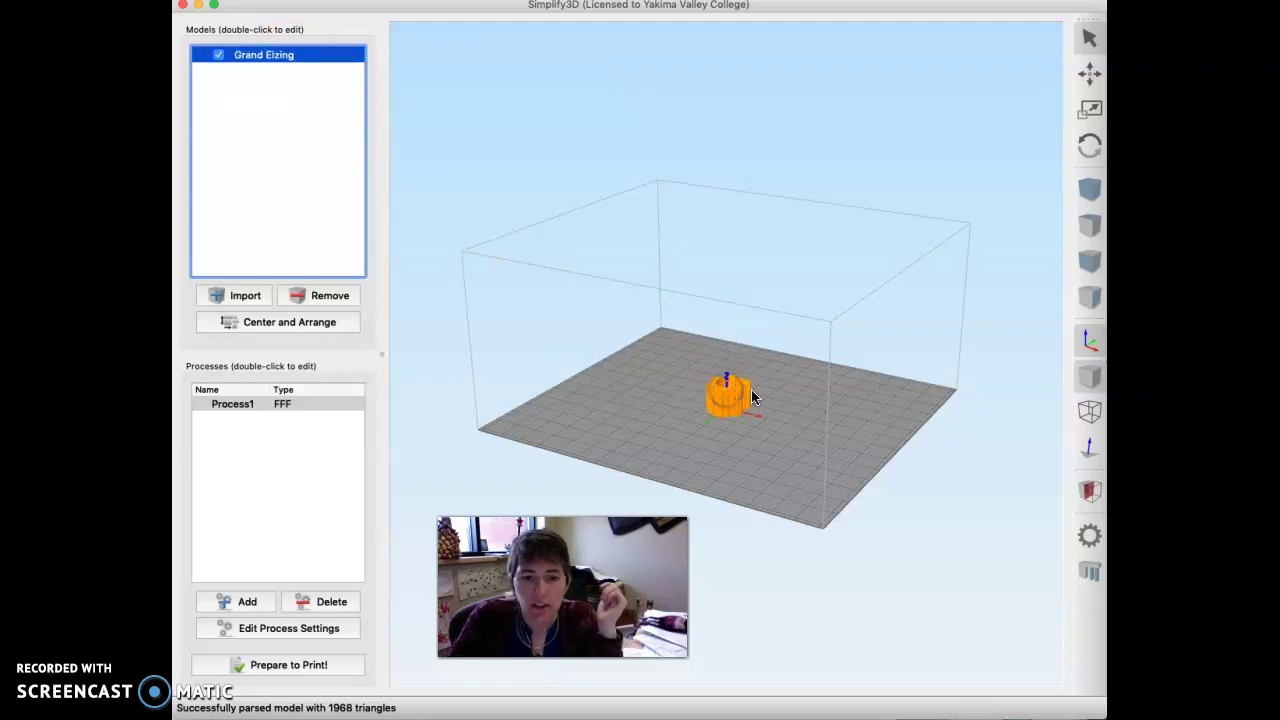
# Step: Enlarge the Grand Elzing cup with the Scale tool to 344.52%, about 152 × 169 × 114 mm
pyautogui.click(797, 391)
pyautogui.moveTo(758, 402); pyautogui.dragTo(766, 371)
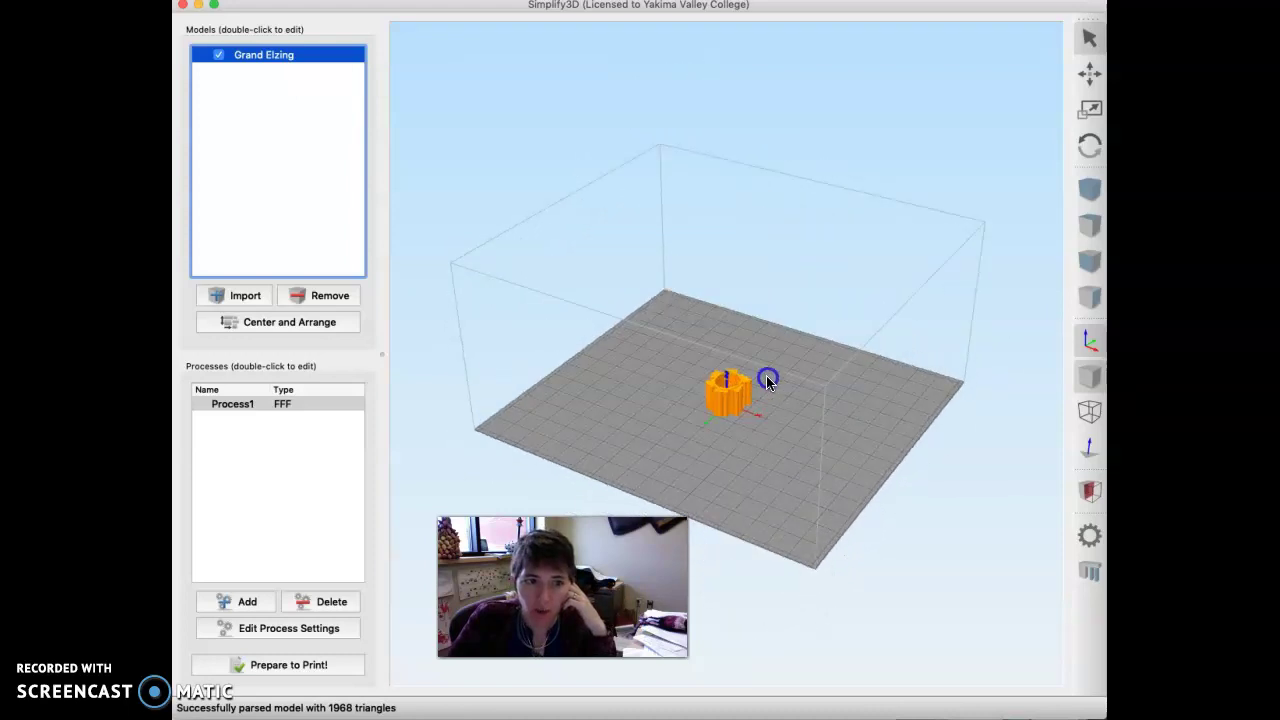
pyautogui.click(736, 444)
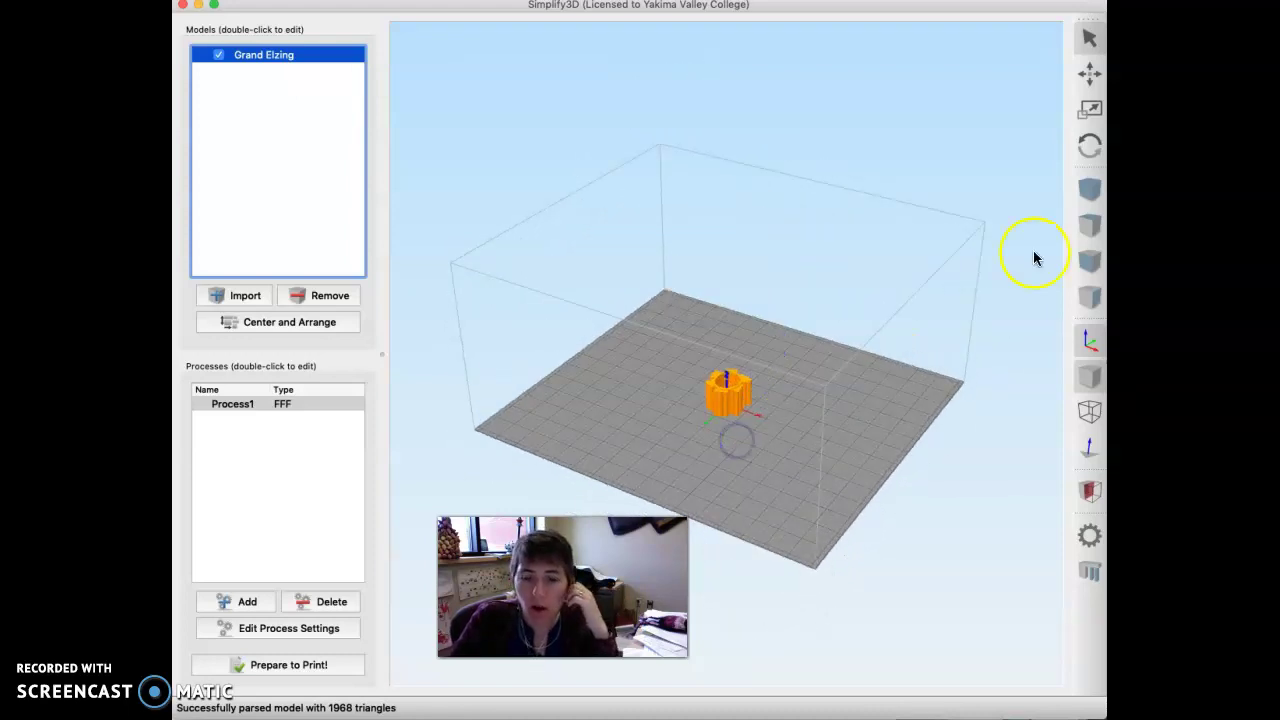
pyautogui.click(1089, 189)
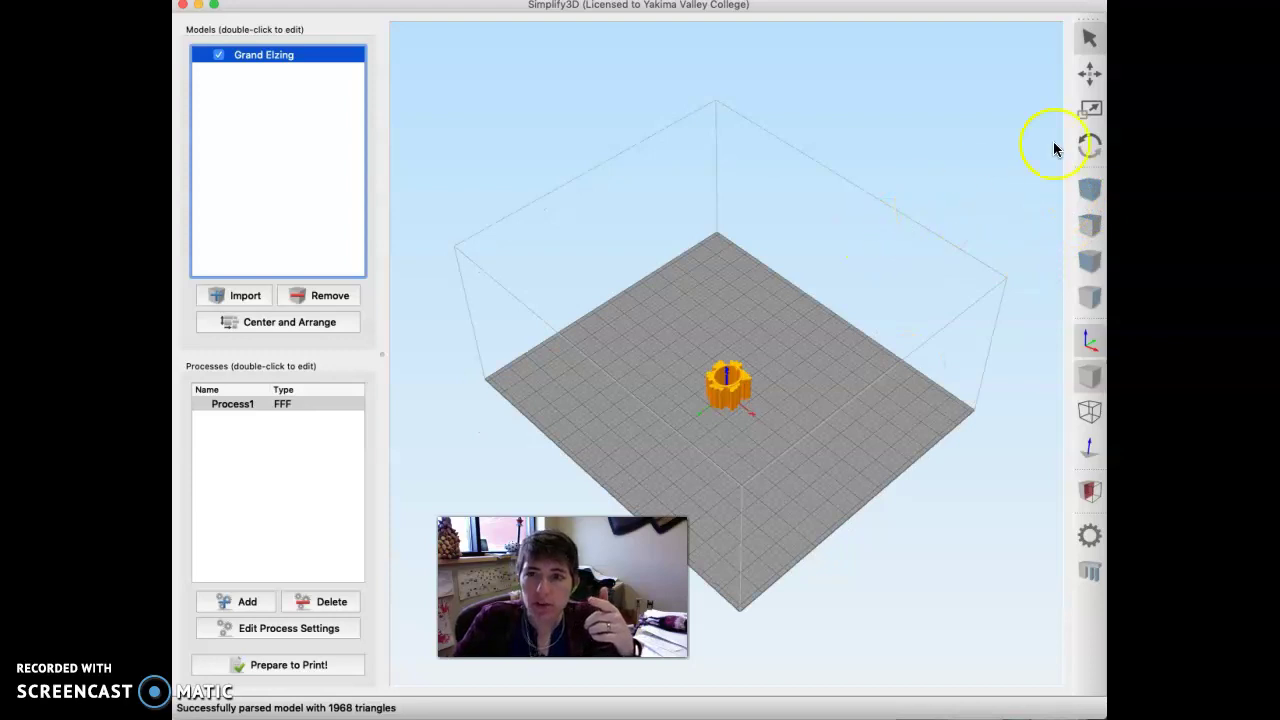
pyautogui.click(1091, 112)
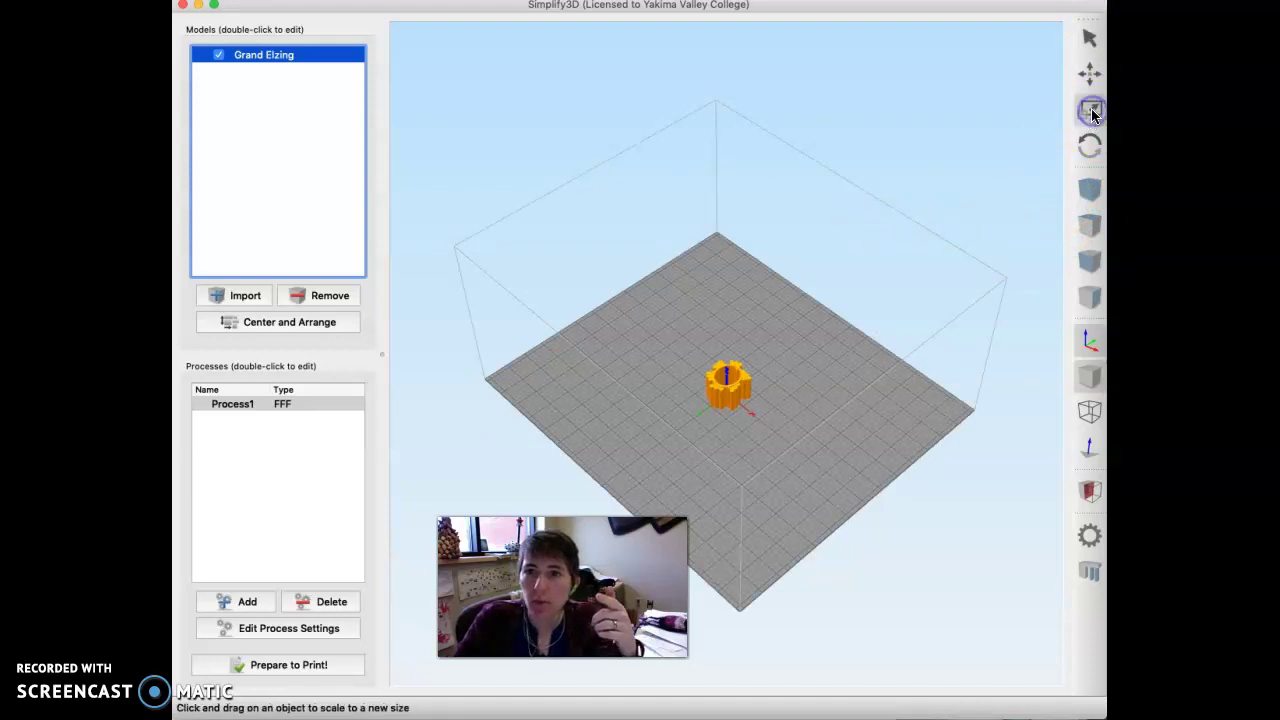
pyautogui.moveTo(786, 353); pyautogui.dragTo(824, 299)
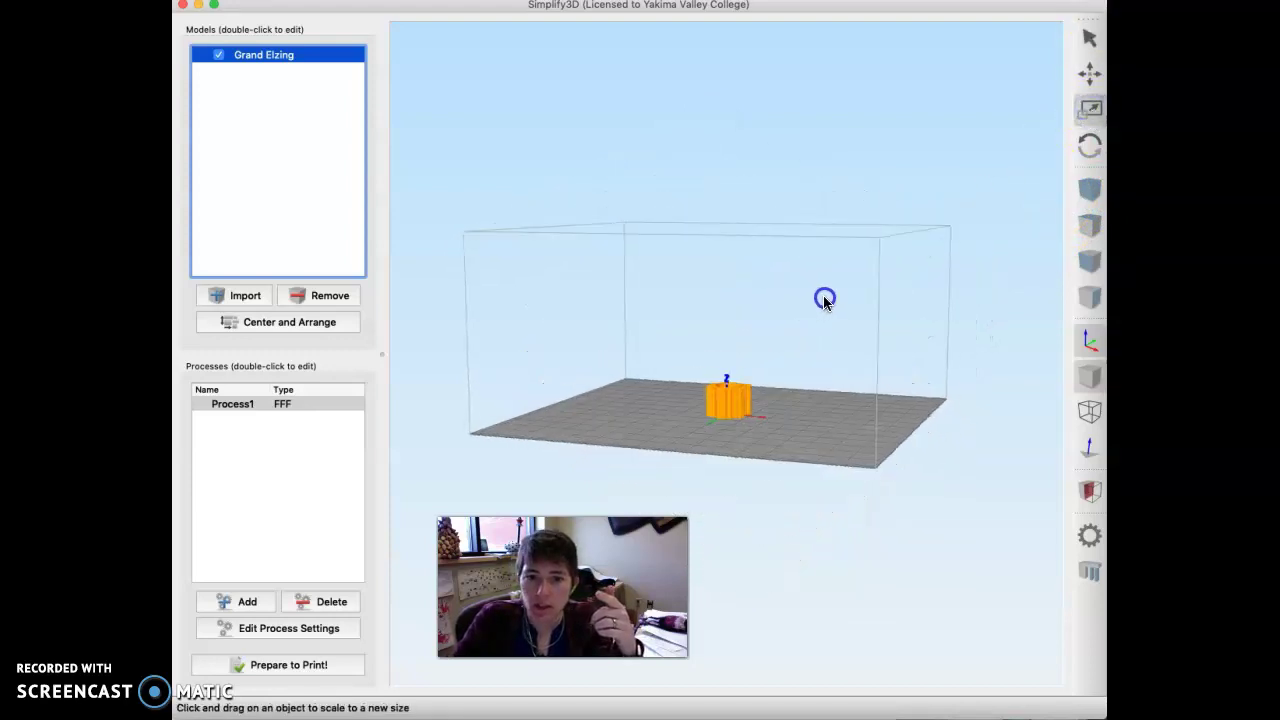
pyautogui.click(1088, 112)
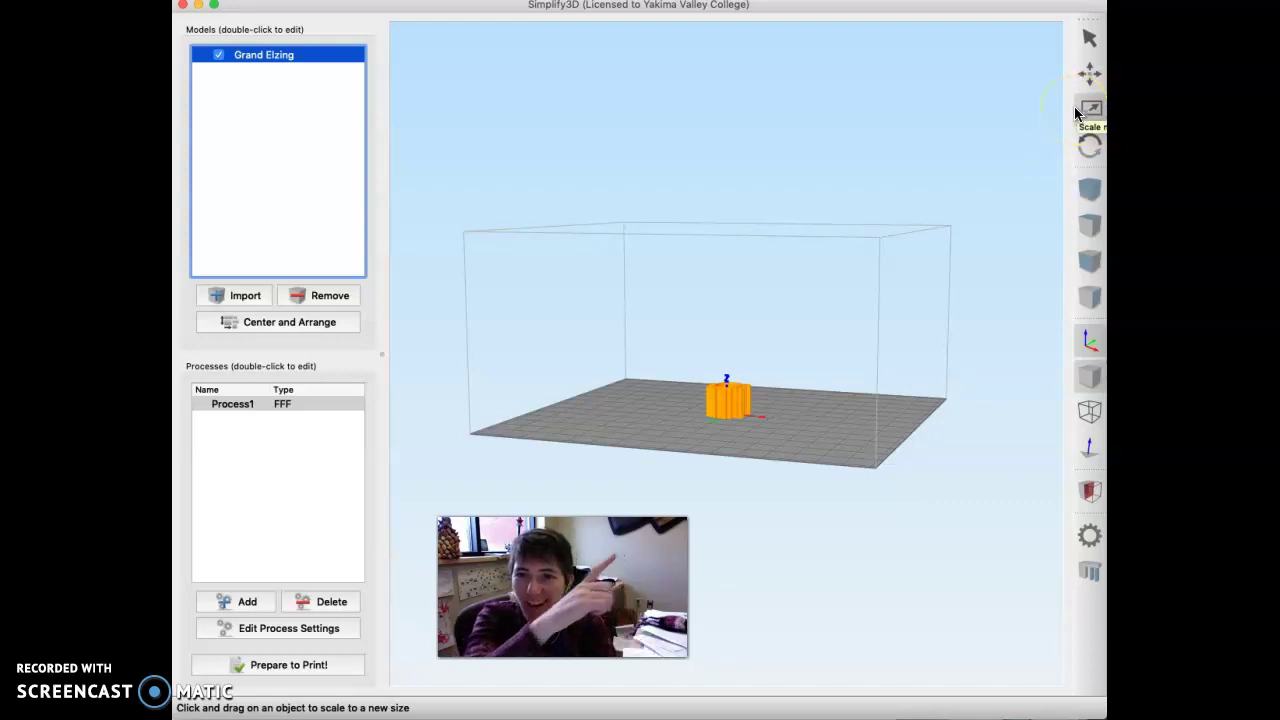
pyautogui.click(1090, 115)
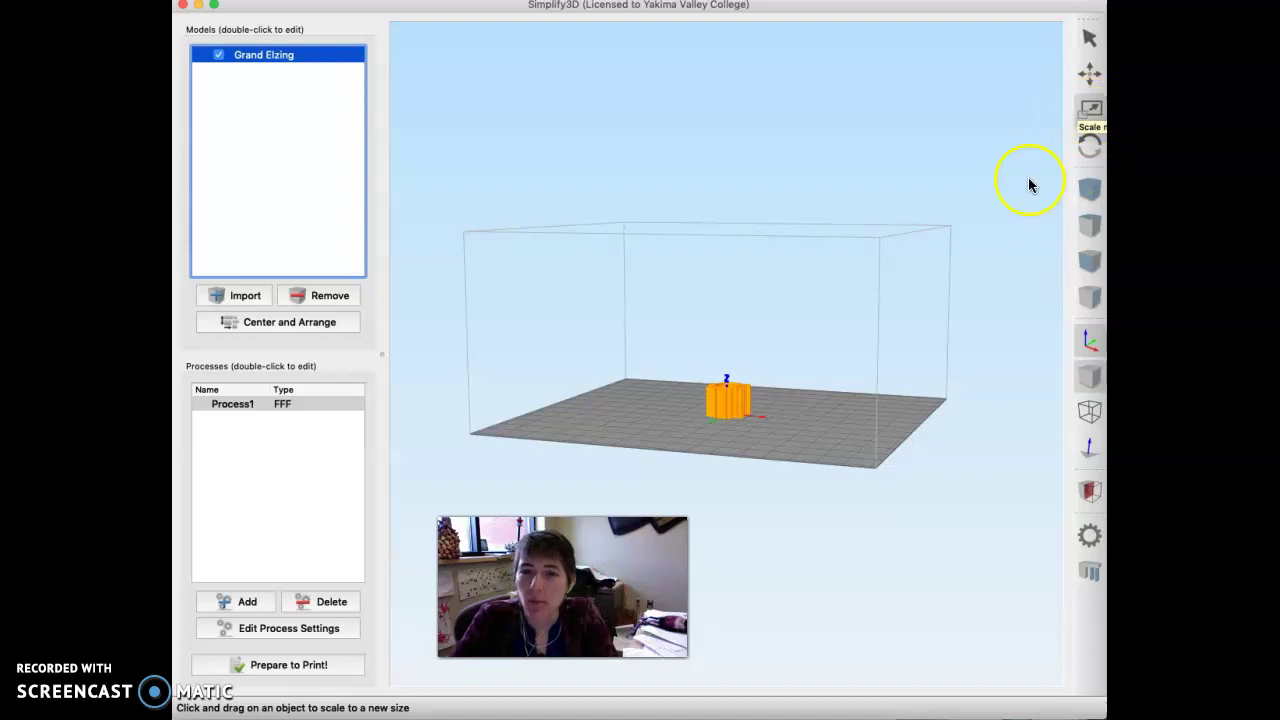
pyautogui.moveTo(748, 396); pyautogui.dragTo(842, 393)
# Step: Review the cup's position and scale settings, including the Y offset, and orbit around the enlarged cup
pyautogui.doubleClick(756, 374)
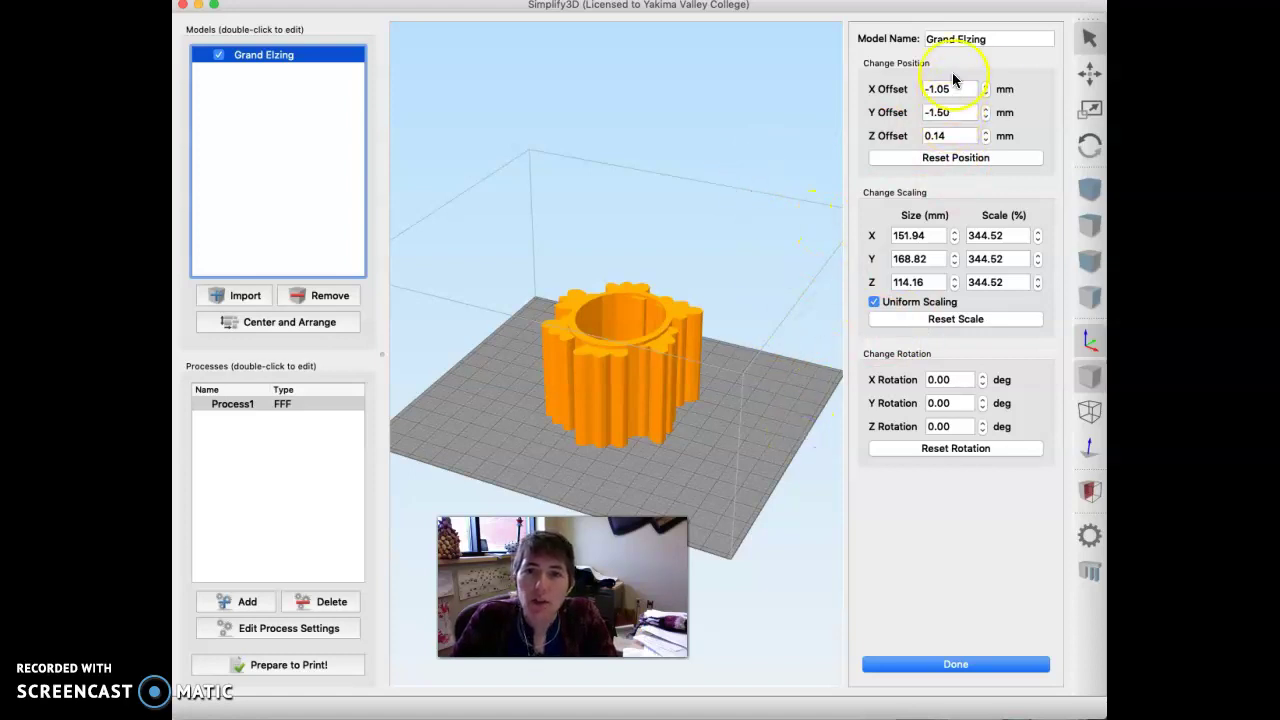
pyautogui.moveTo(829, 320); pyautogui.dragTo(803, 290)
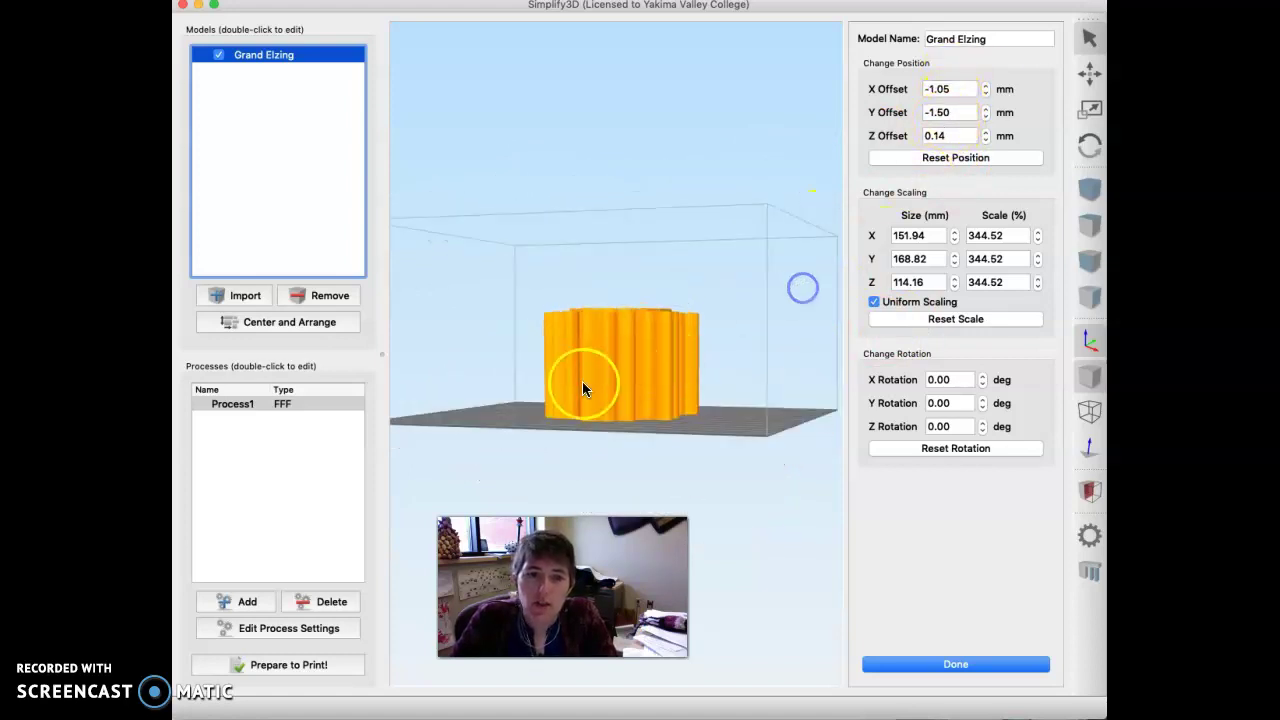
pyautogui.moveTo(603, 373); pyautogui.dragTo(605, 372)
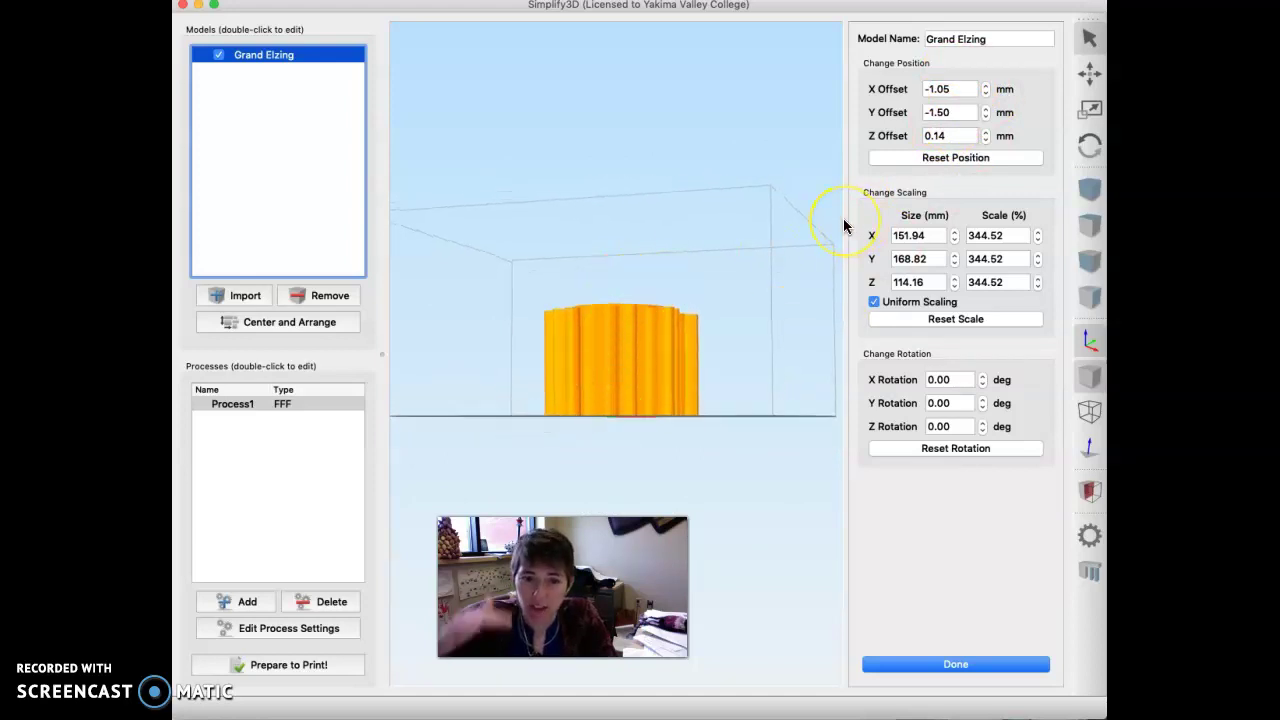
pyautogui.click(960, 111)
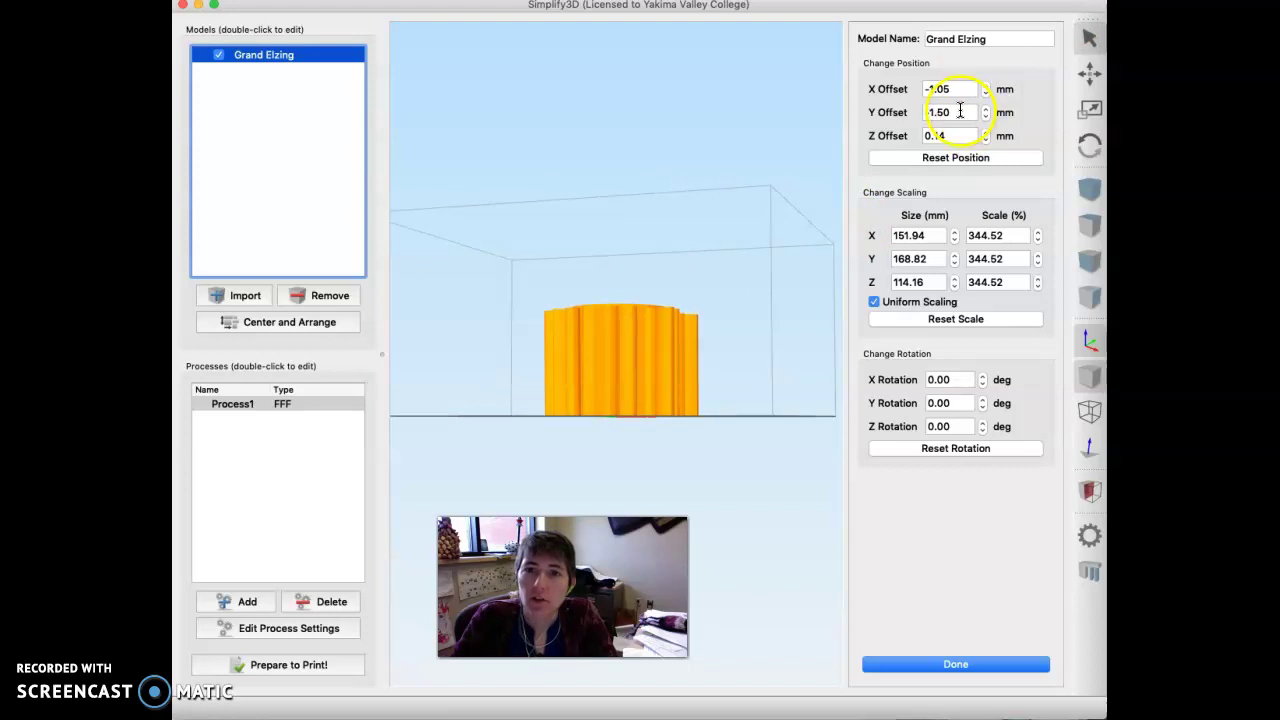
pyautogui.click(933, 111)
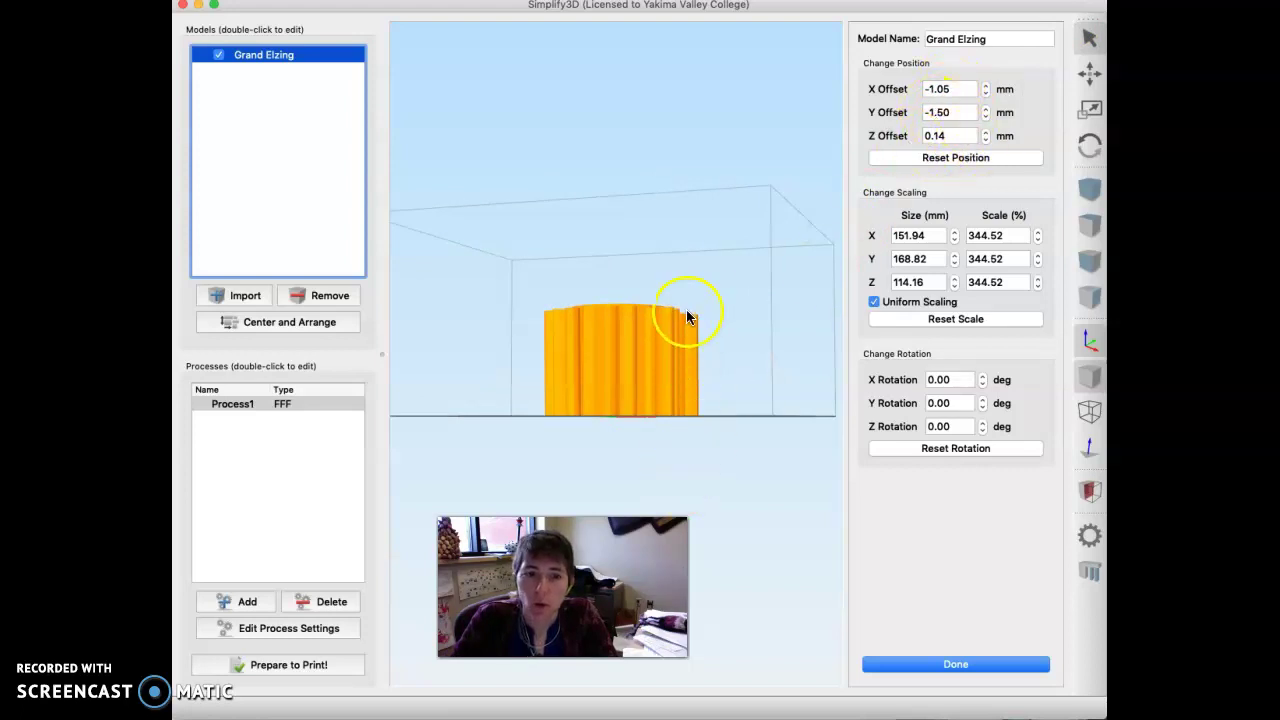
pyautogui.moveTo(687, 317); pyautogui.dragTo(686, 376)
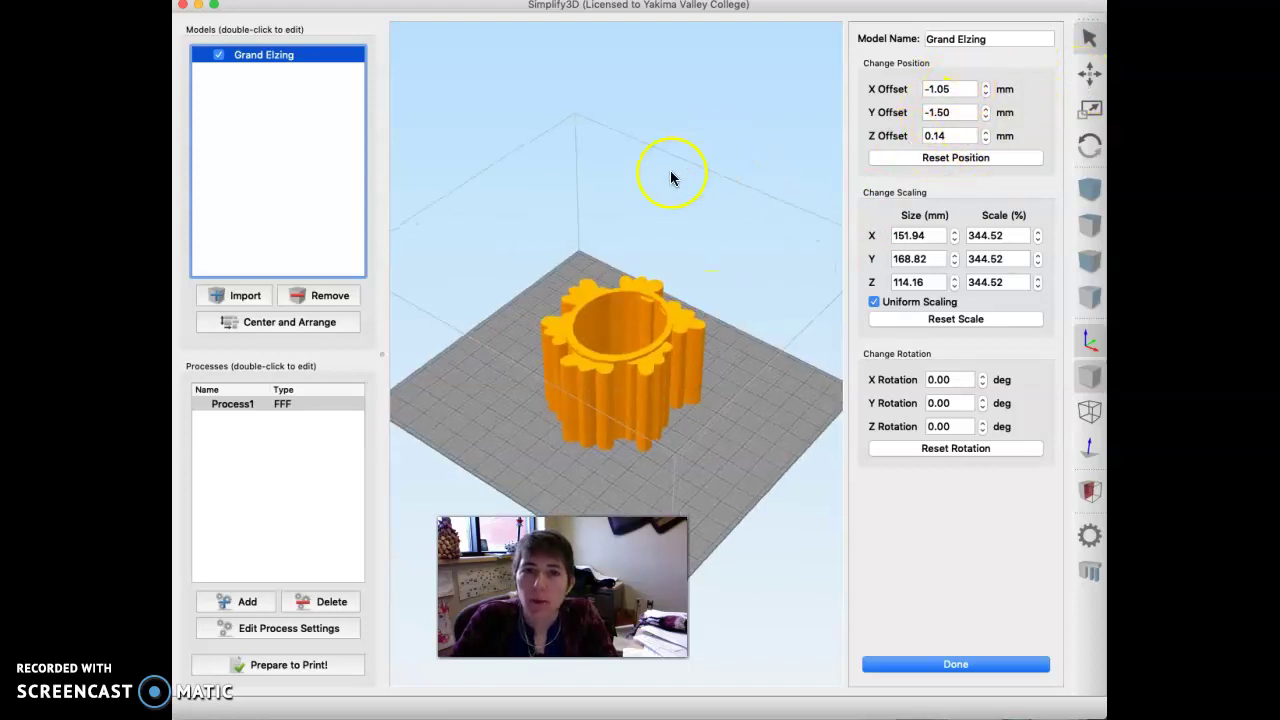
pyautogui.moveTo(671, 178); pyautogui.dragTo(680, 163)
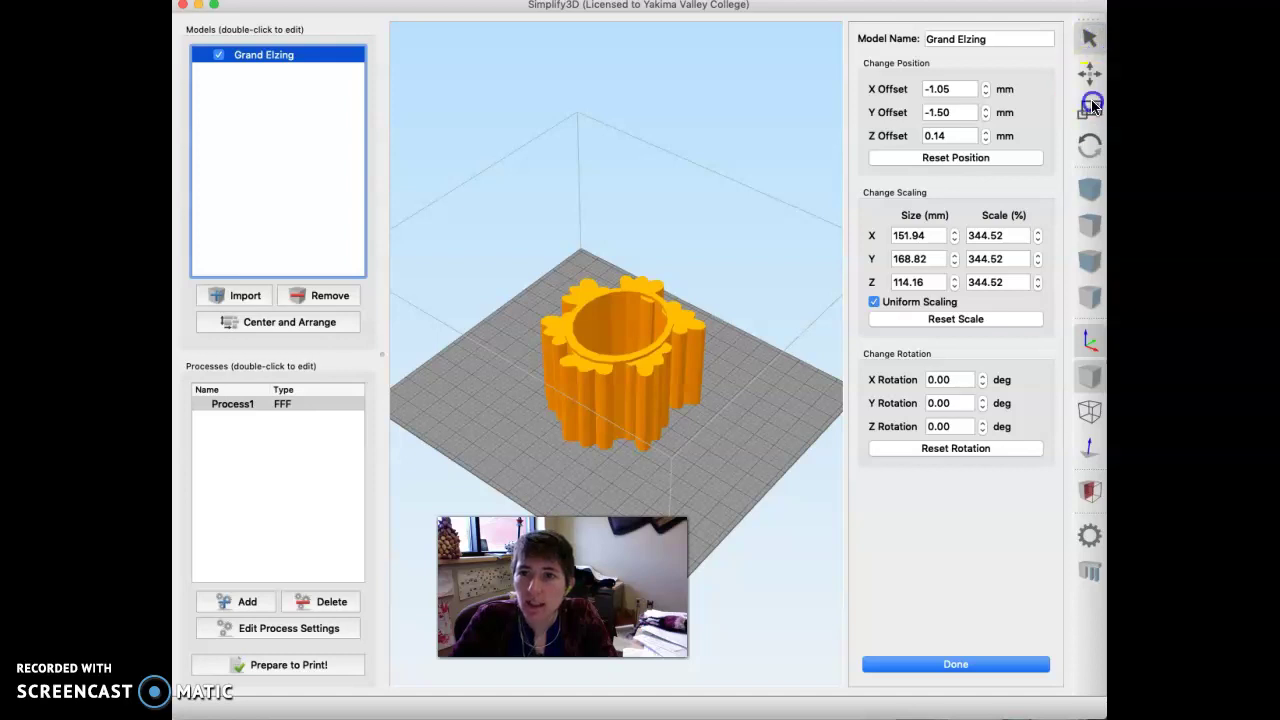
pyautogui.click(1091, 106)
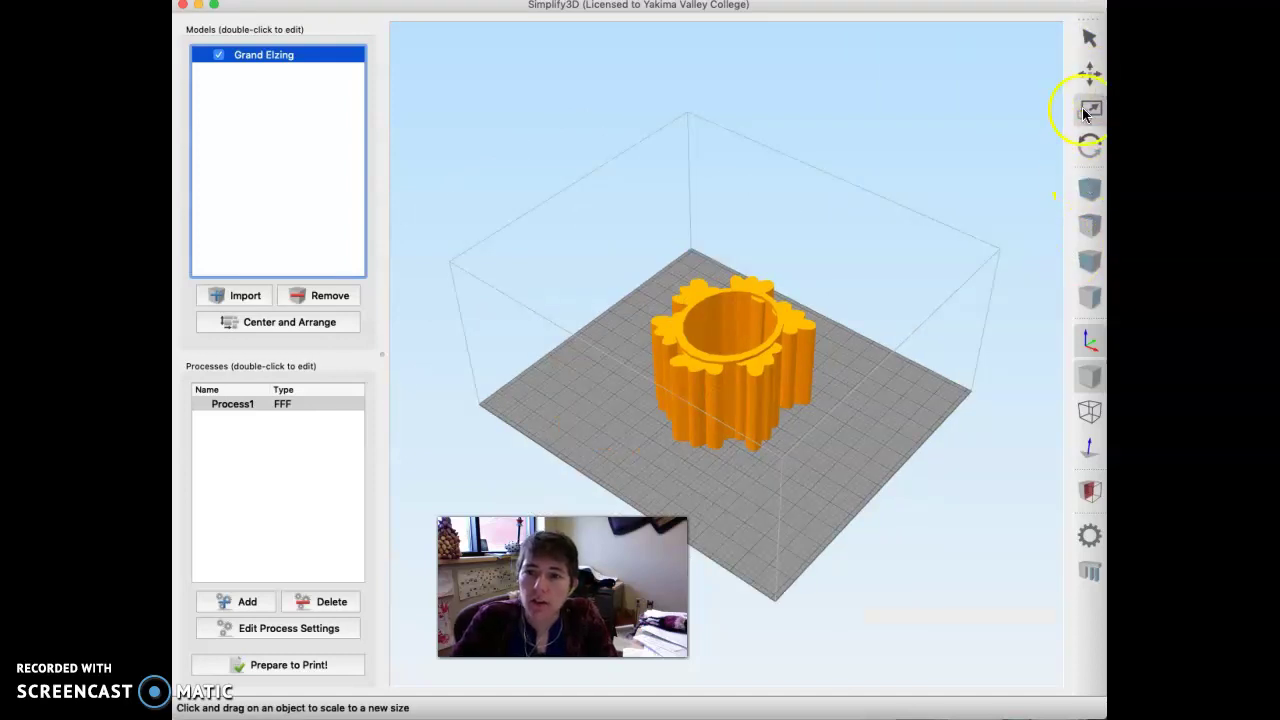
pyautogui.moveTo(882, 315); pyautogui.dragTo(859, 298)
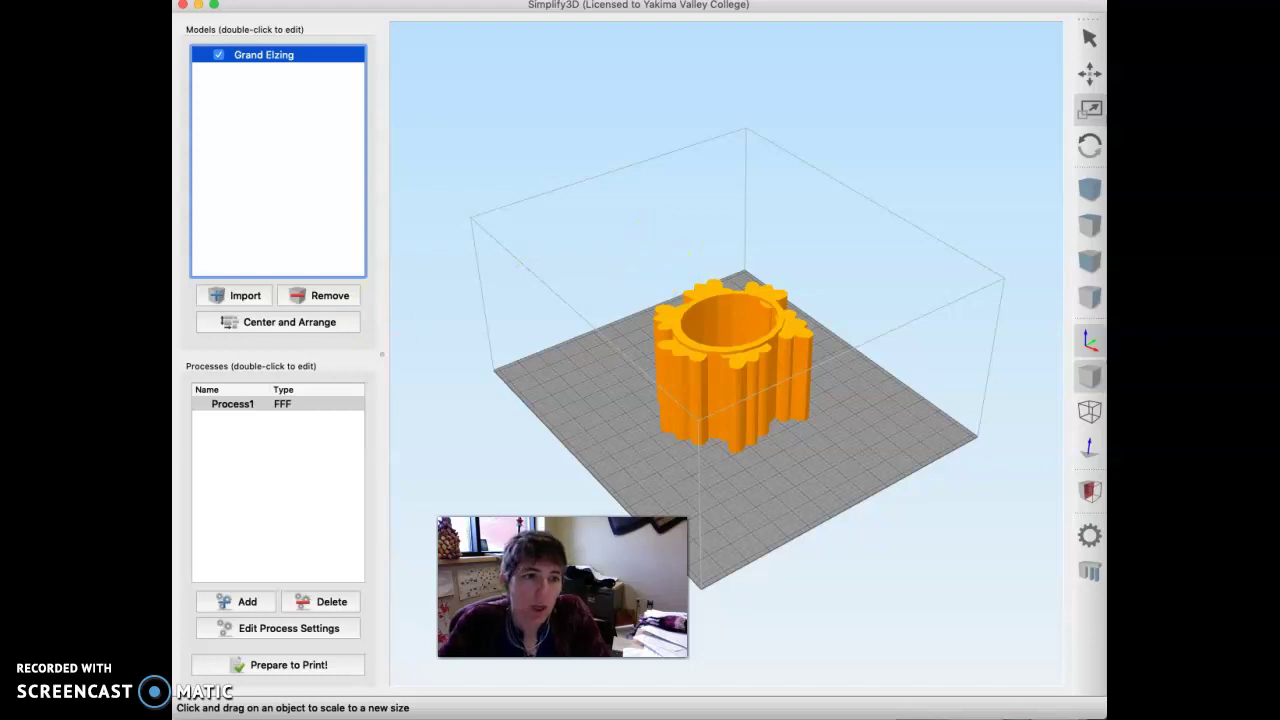
# Step: Review Process1's profile and material lists, then cancel, keeping the Default profile
pyautogui.doubleClick(252, 403)
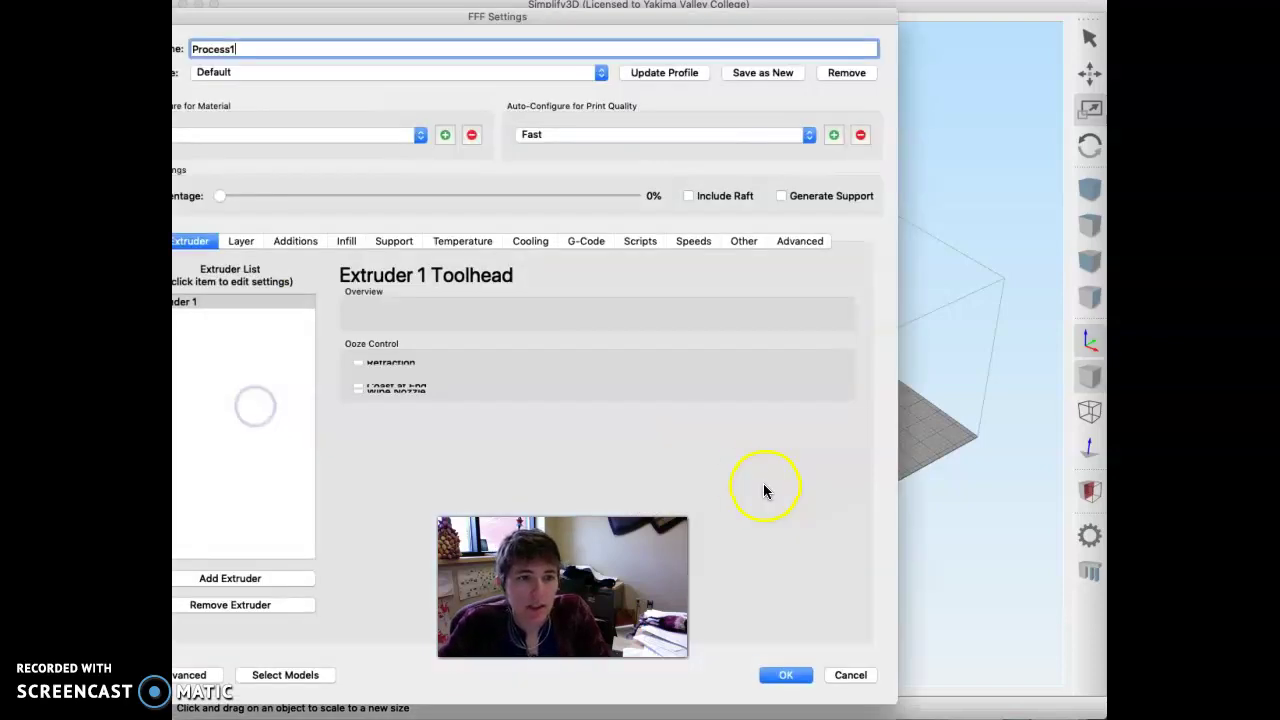
pyautogui.click(381, 72)
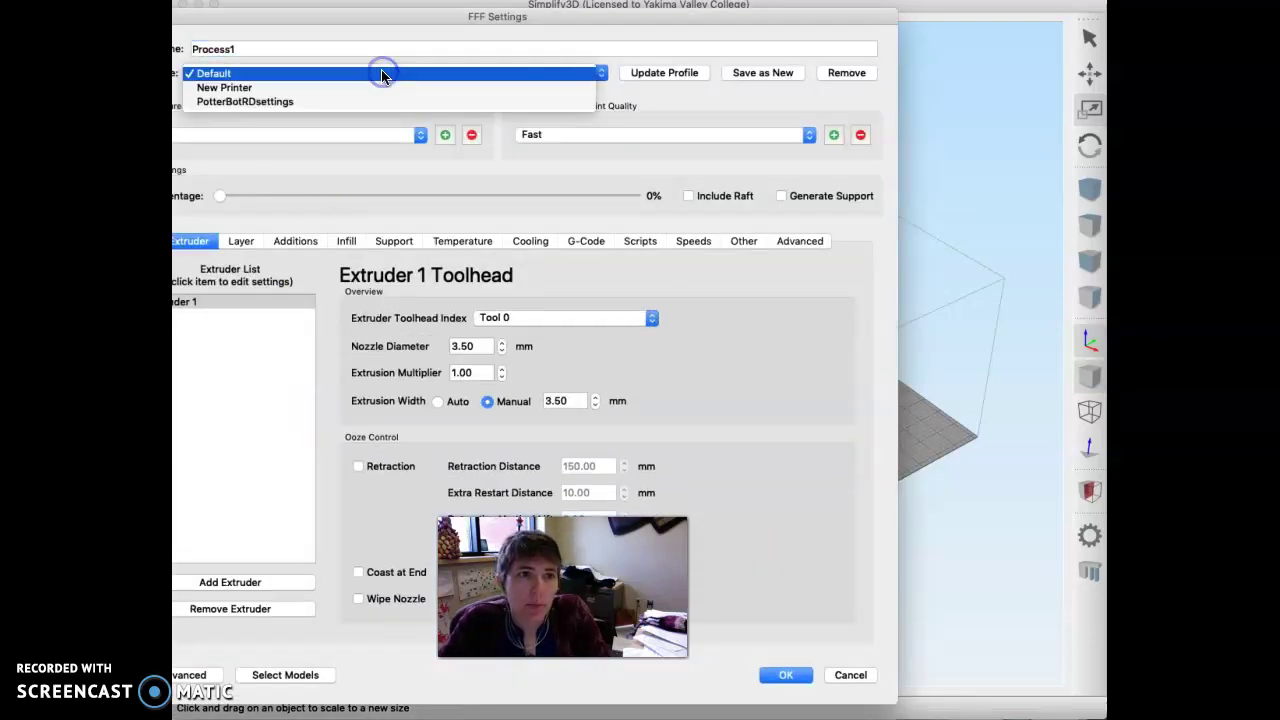
pyautogui.click(381, 72)
pyautogui.click(355, 134)
pyautogui.click(355, 134)
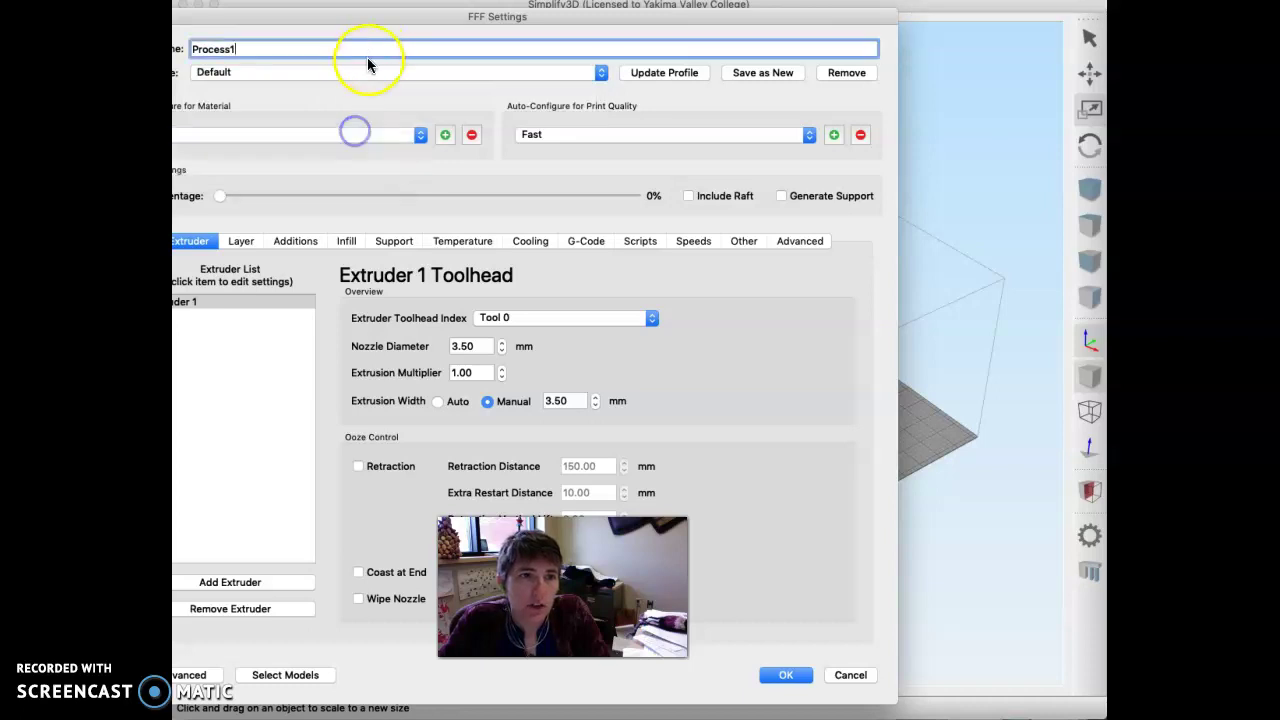
pyautogui.click(362, 73)
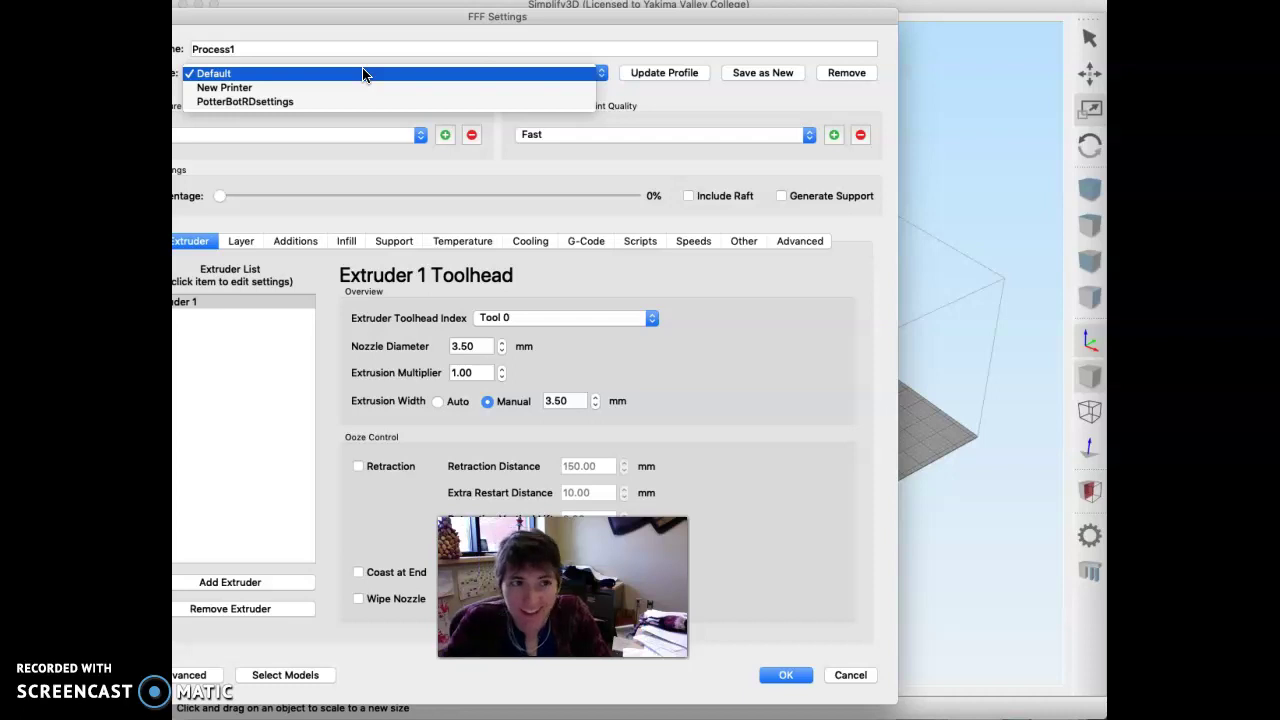
pyautogui.click(260, 18)
pyautogui.moveTo(262, 17); pyautogui.dragTo(373, 17)
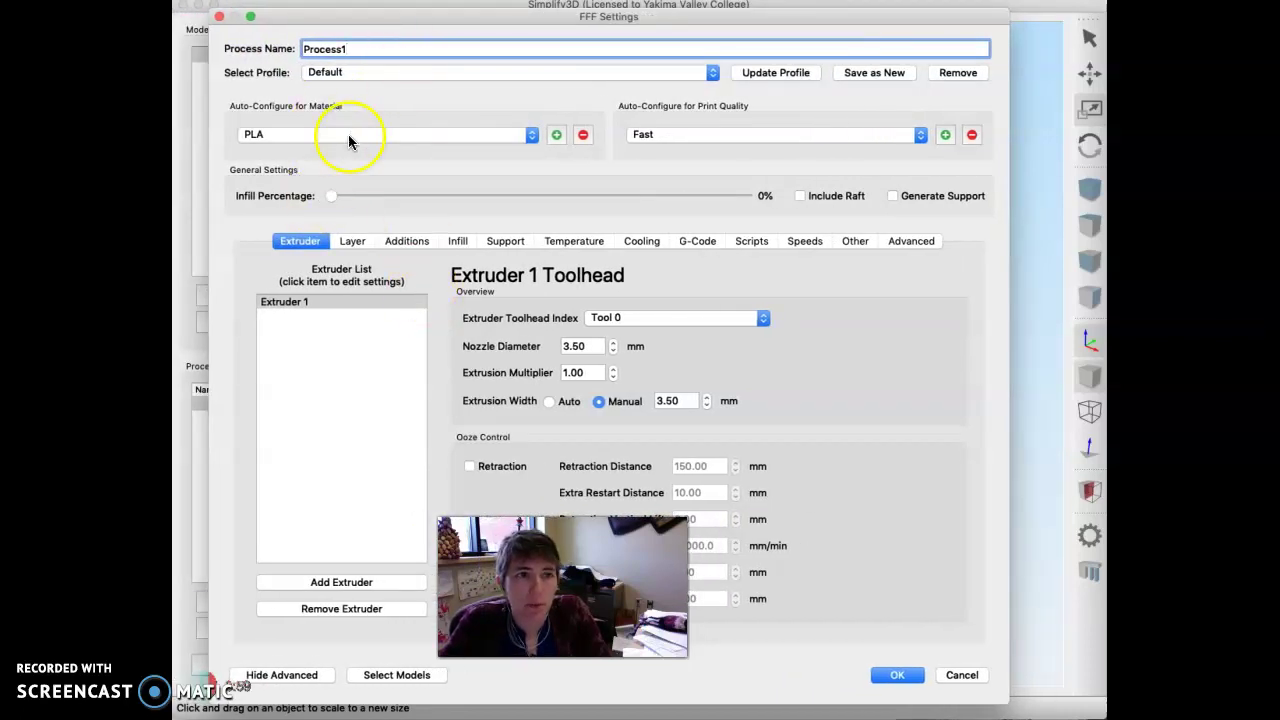
pyautogui.click(385, 72)
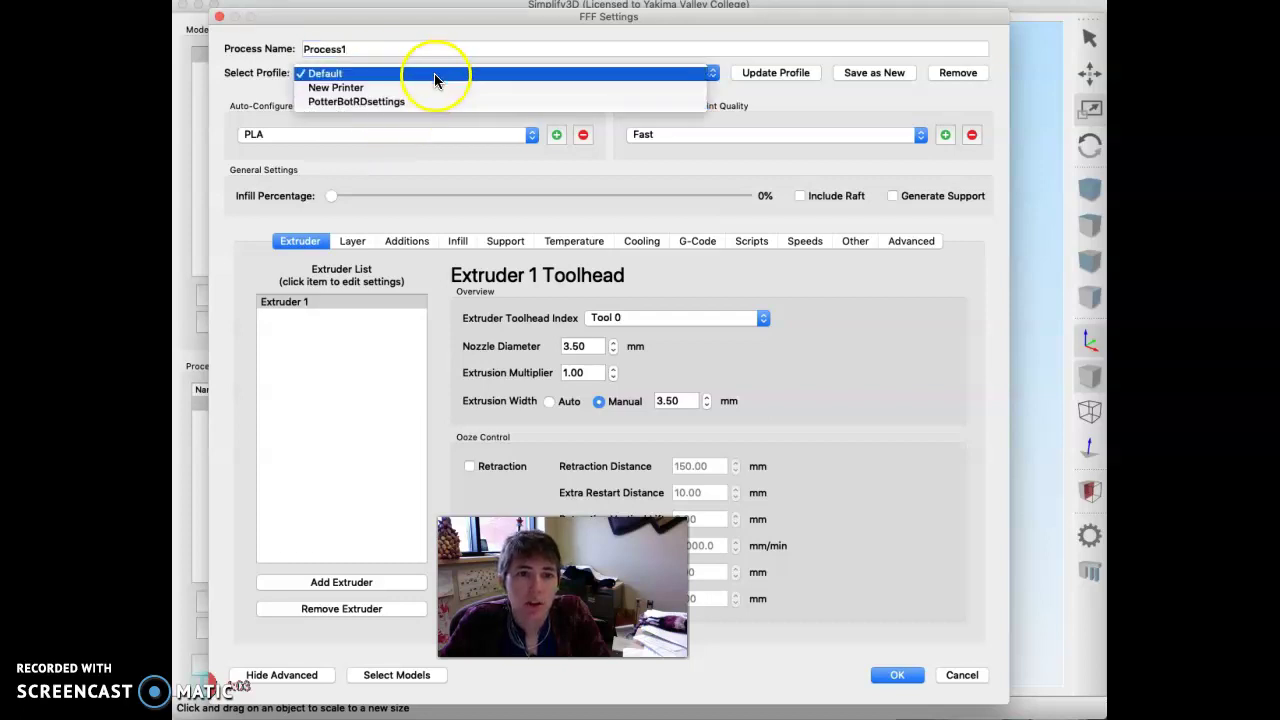
pyautogui.click(373, 118)
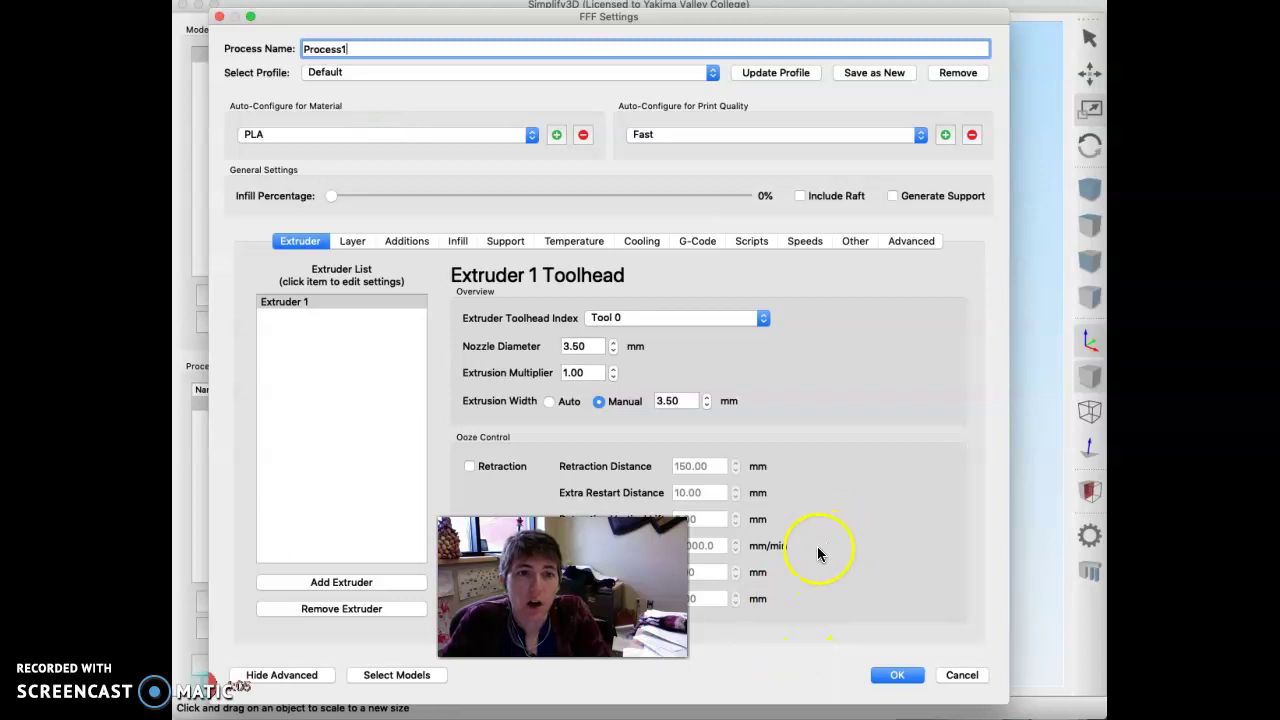
pyautogui.click(961, 676)
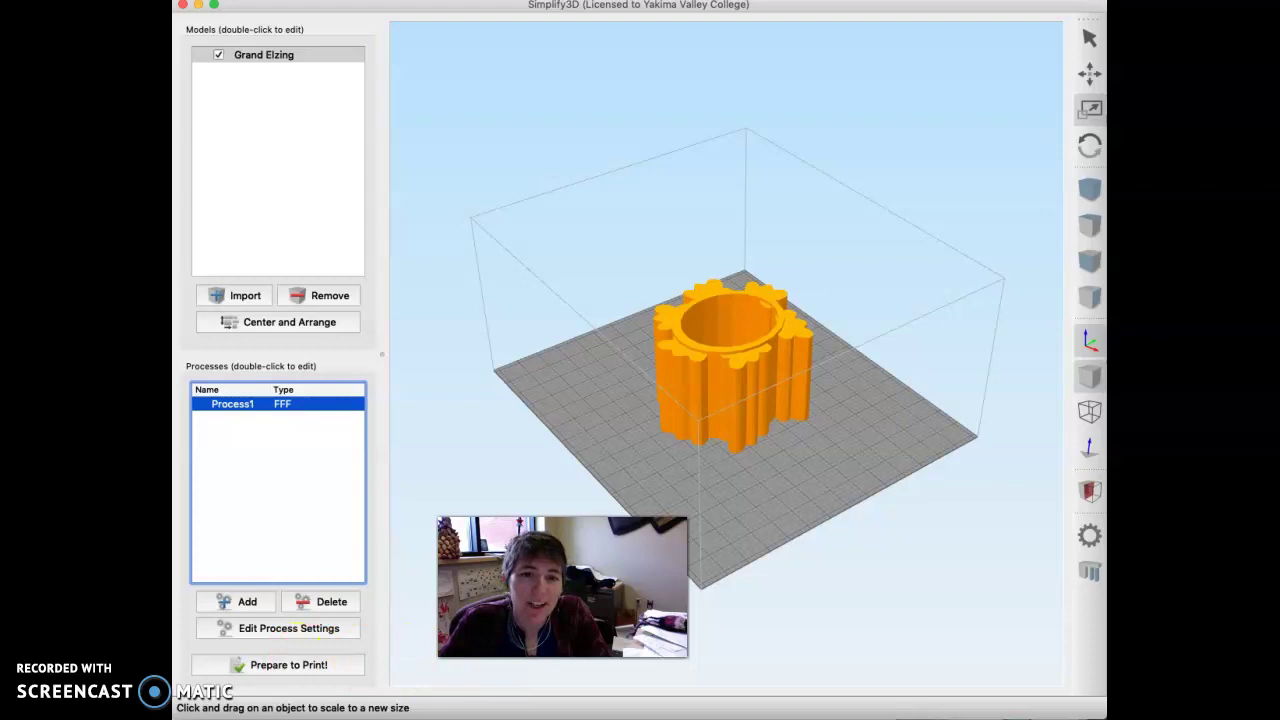
# Step: Slice the cup into Preview Mode: 95 layers, about 35 minutes, 571.20 g of plastic
pyautogui.moveTo(898, 415); pyautogui.dragTo(840, 420)
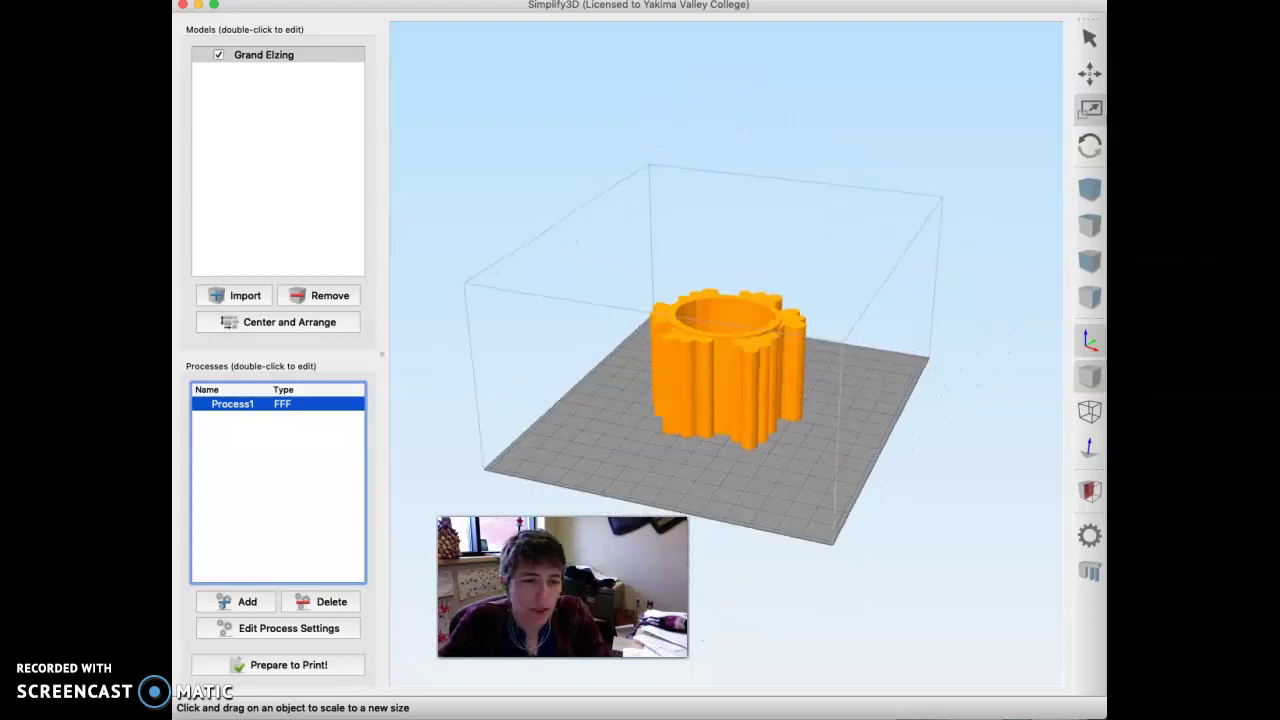
pyautogui.click(299, 666)
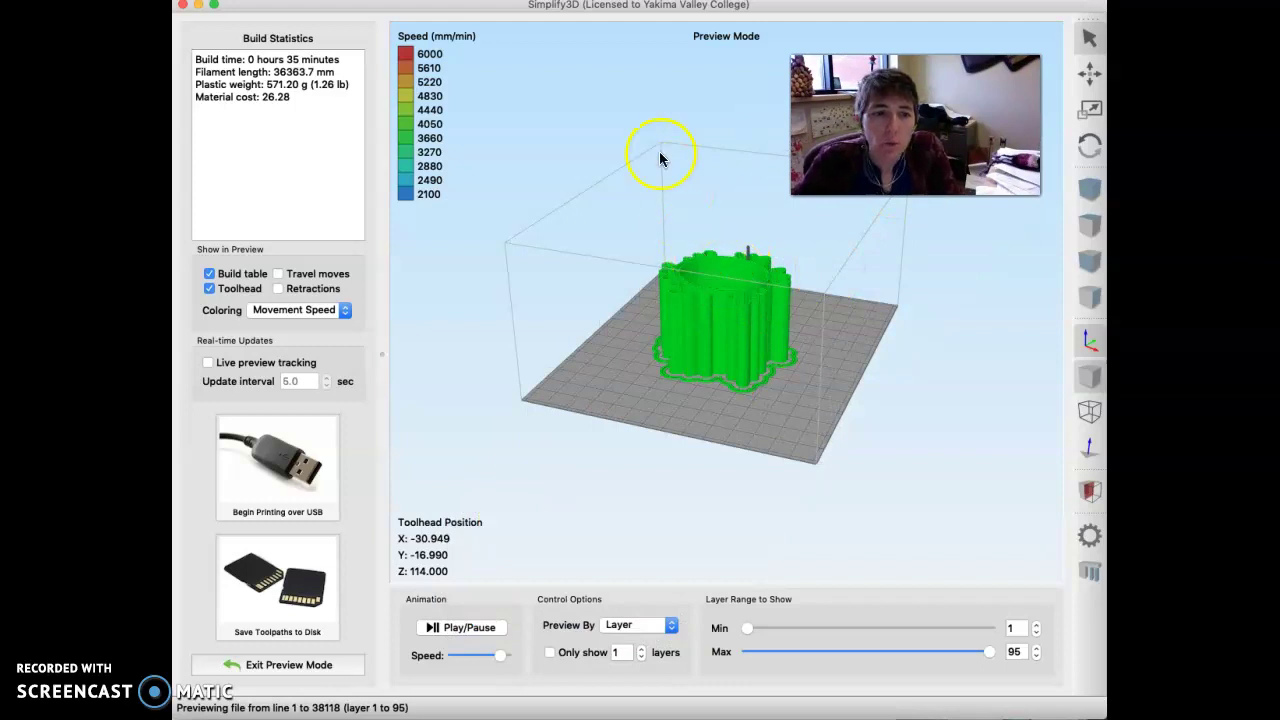
pyautogui.moveTo(665, 165); pyautogui.dragTo(709, 174)
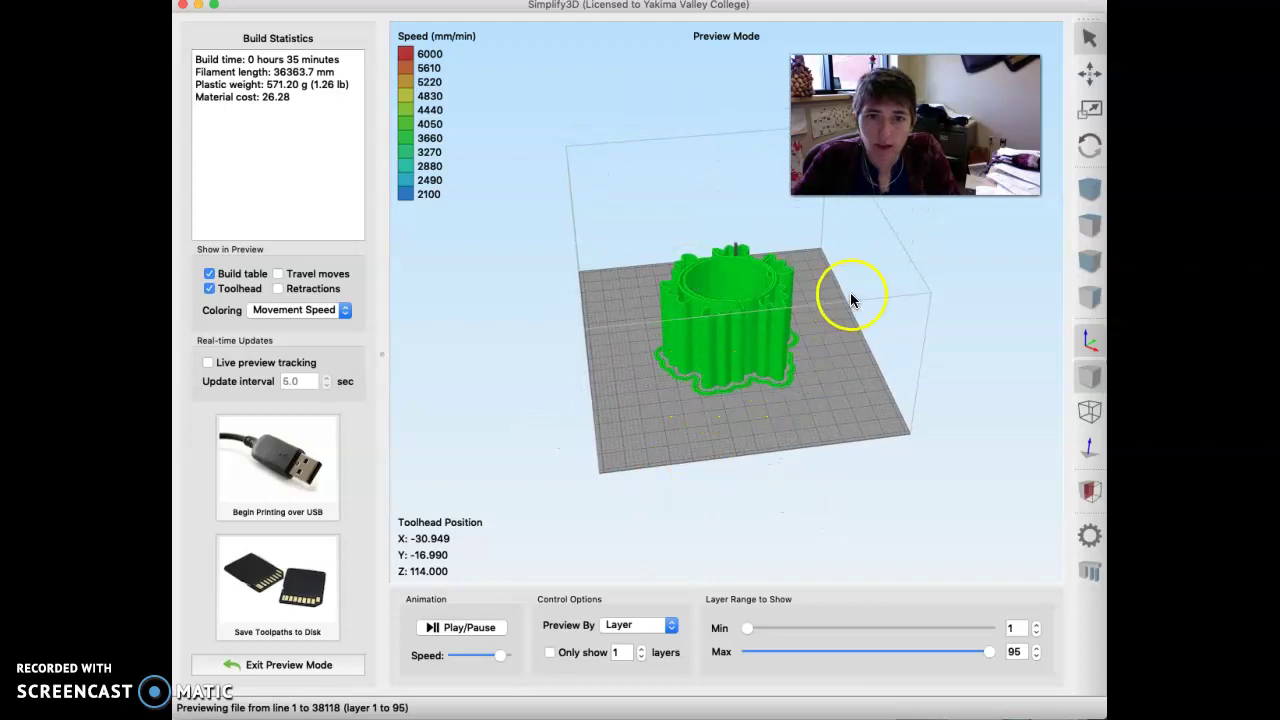
pyautogui.moveTo(849, 298); pyautogui.dragTo(808, 313)
pyautogui.moveTo(815, 390); pyautogui.dragTo(771, 391)
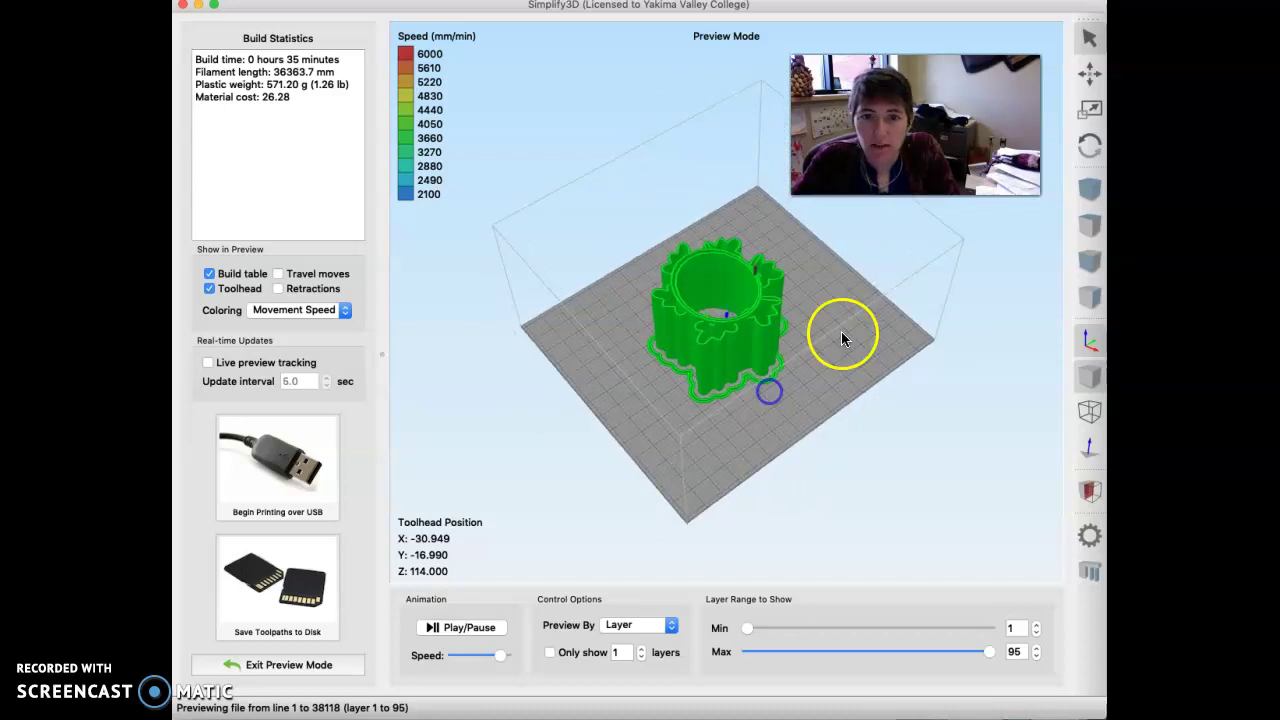
pyautogui.moveTo(846, 337); pyautogui.dragTo(836, 323)
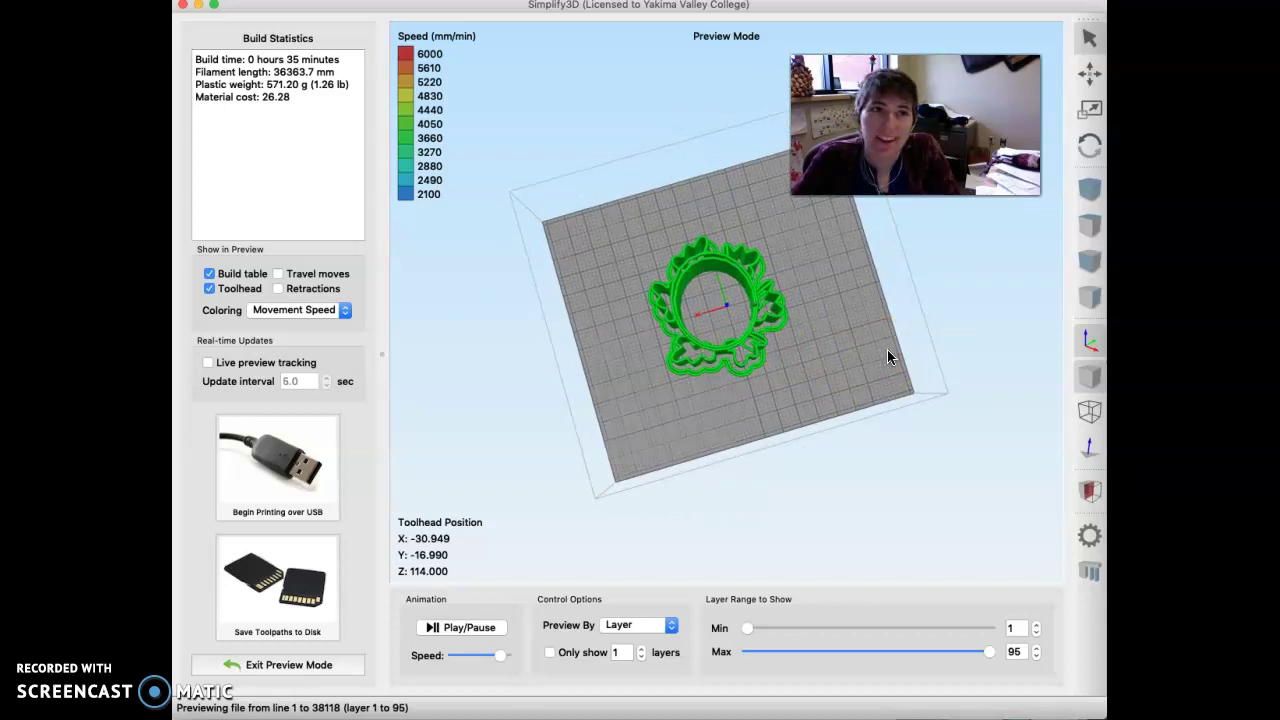
pyautogui.moveTo(838, 350); pyautogui.dragTo(843, 296)
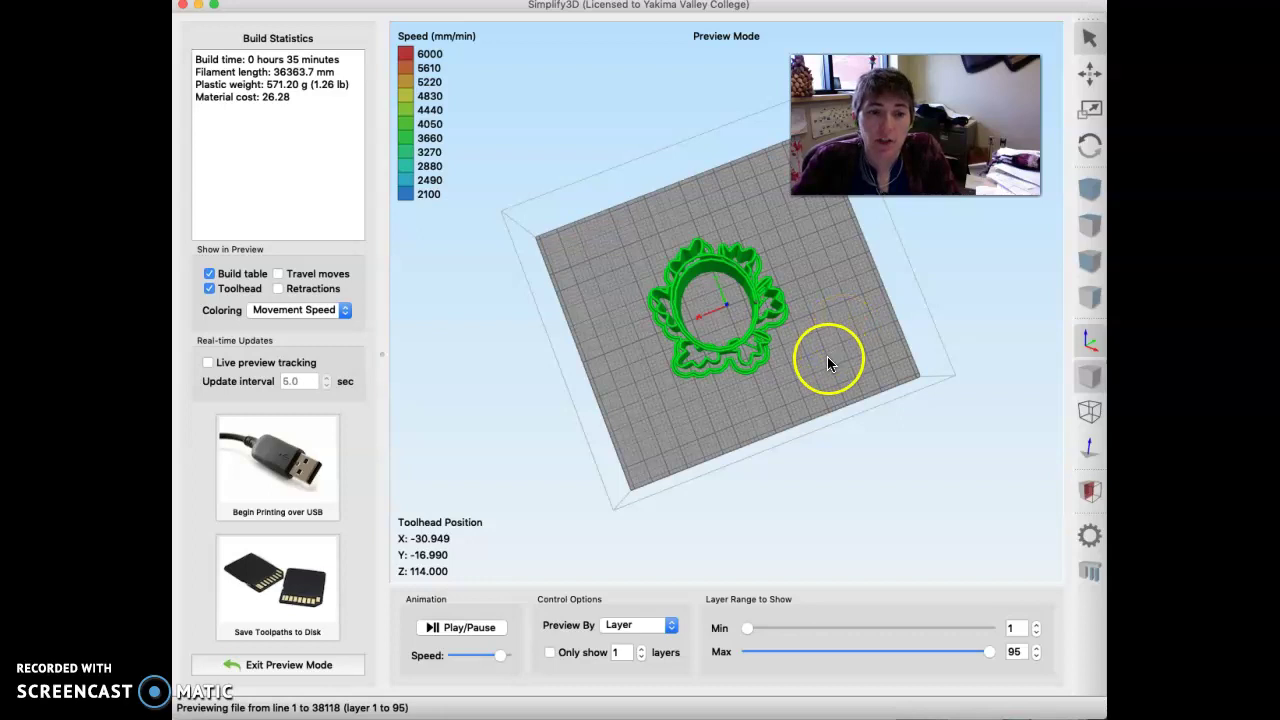
pyautogui.moveTo(827, 356); pyautogui.dragTo(803, 226)
pyautogui.moveTo(885, 319); pyautogui.dragTo(597, 323)
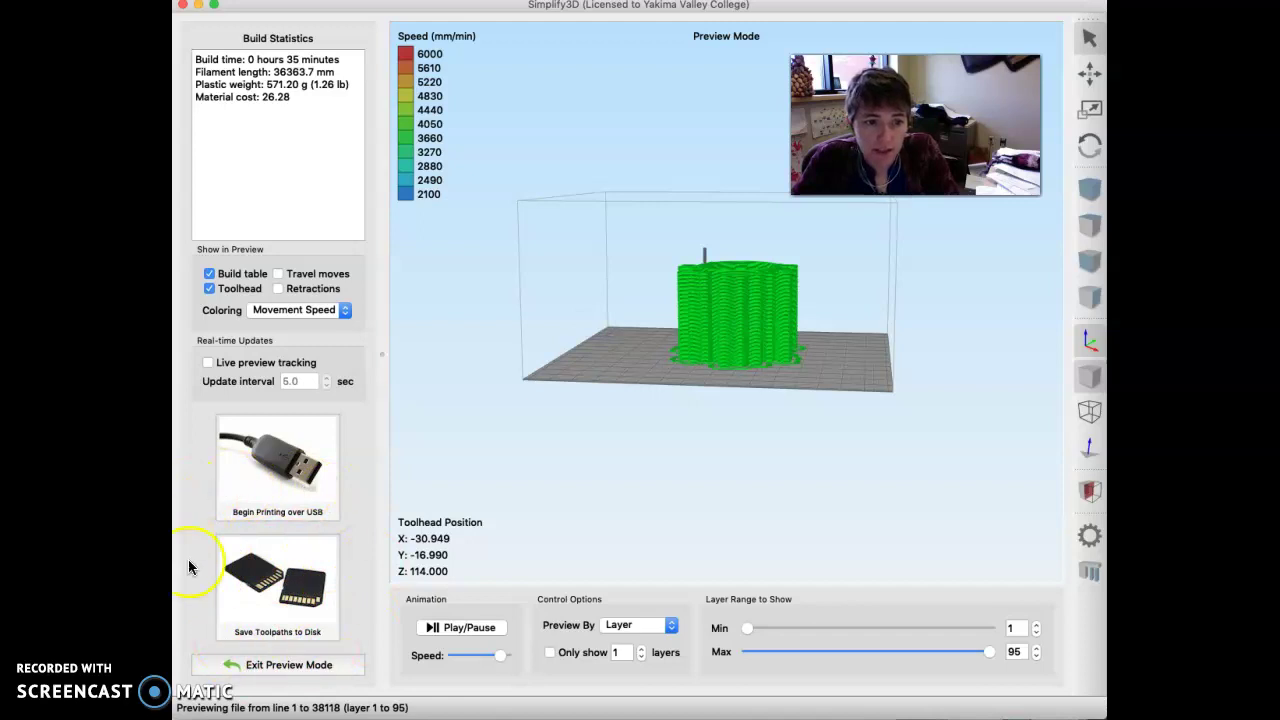
# Step: Save the toolpaths as Grand Elzing.gcode on the NO NAME SD card
pyautogui.click(284, 597)
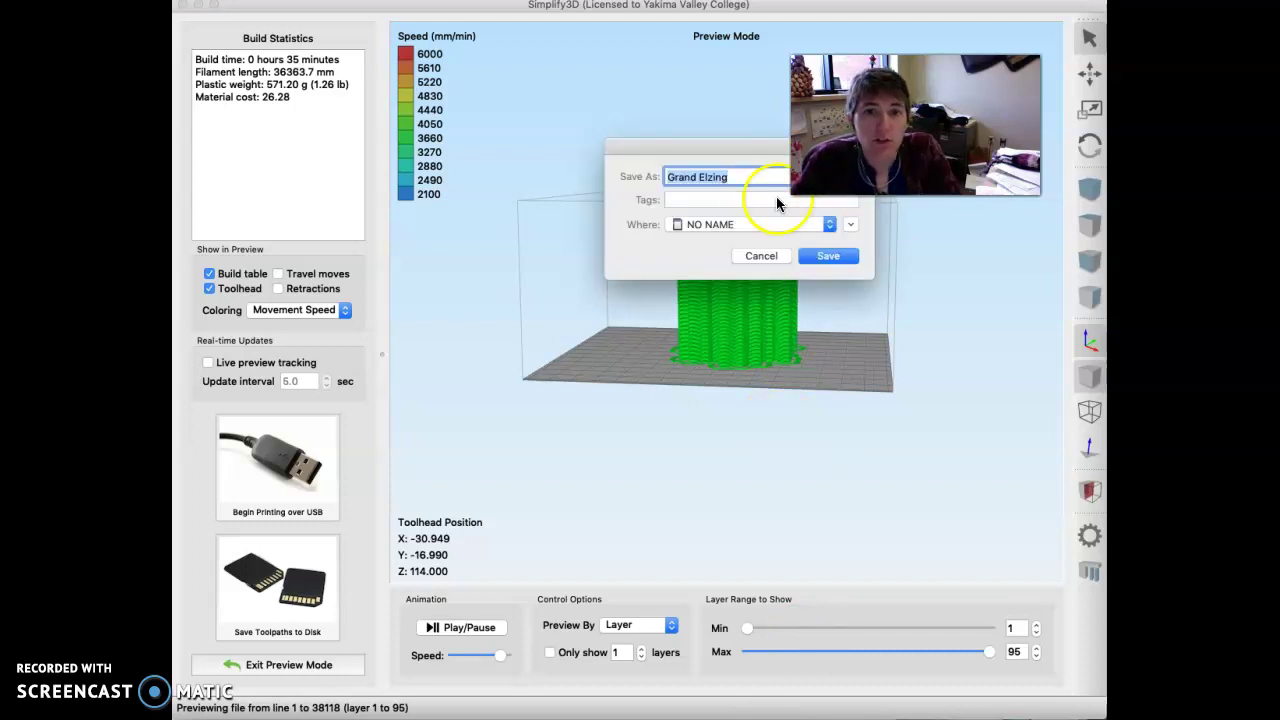
pyautogui.click(829, 224)
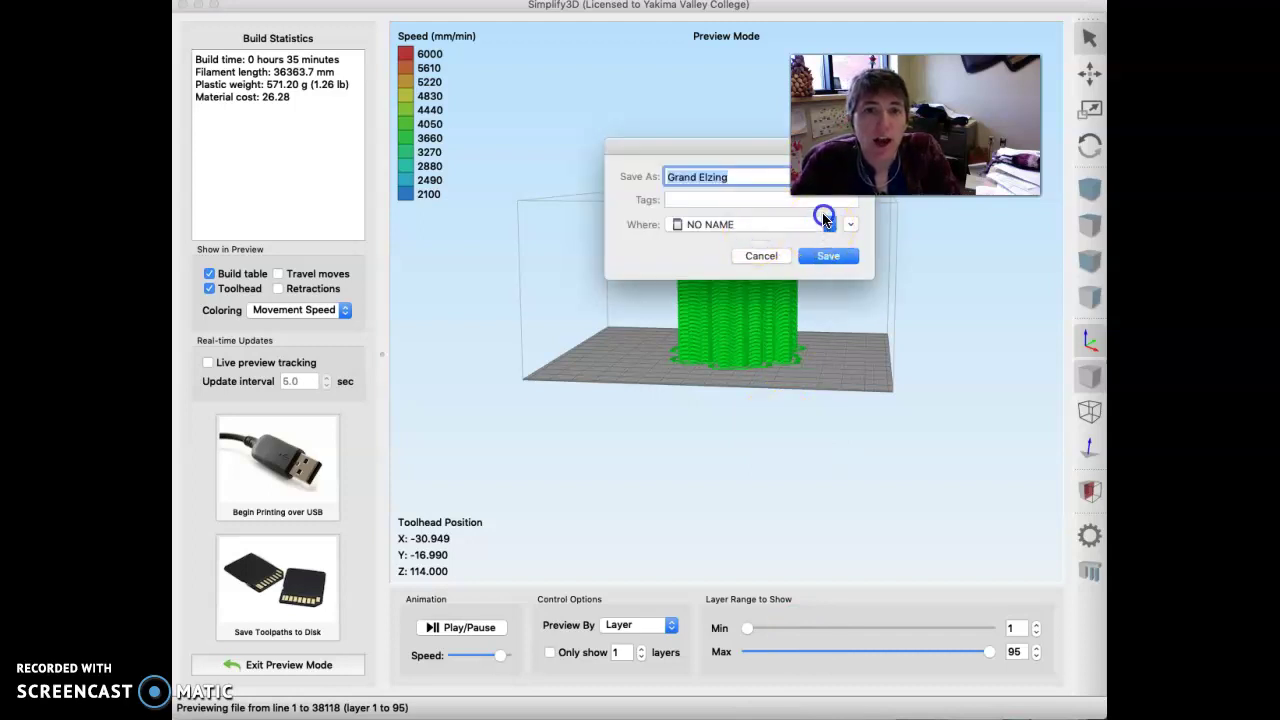
pyautogui.click(806, 258)
pyautogui.click(818, 224)
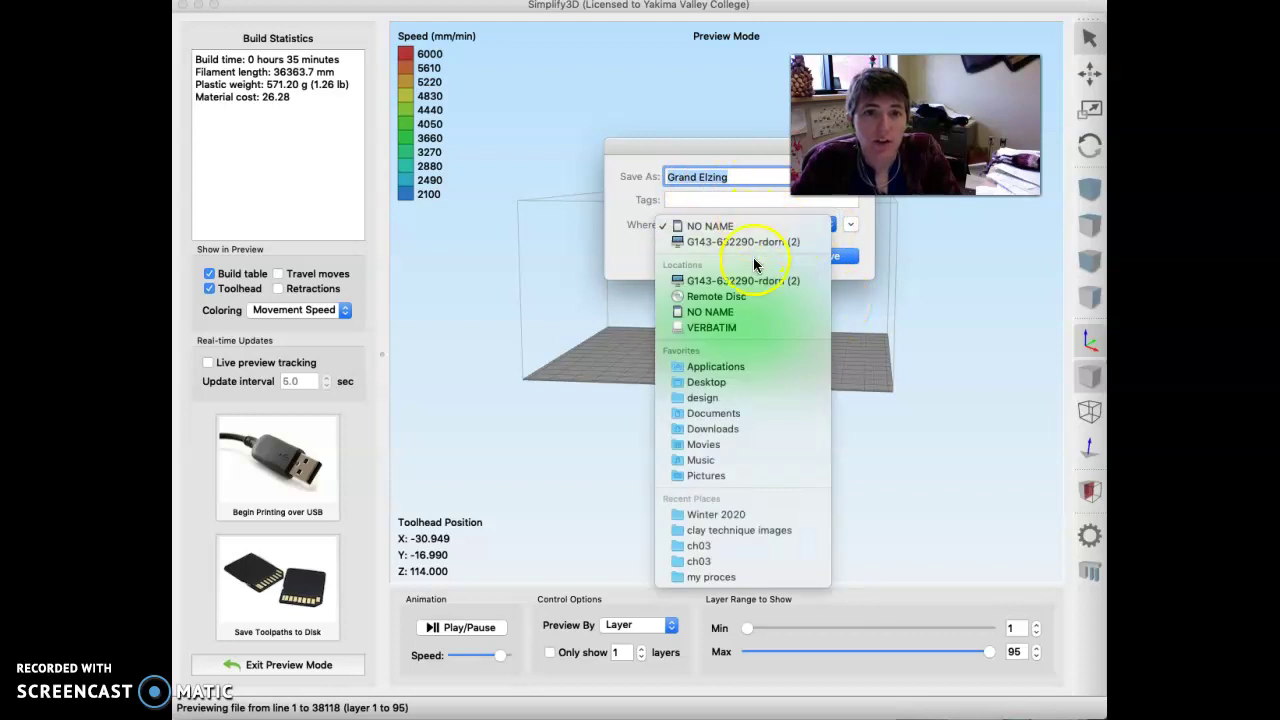
pyautogui.click(753, 318)
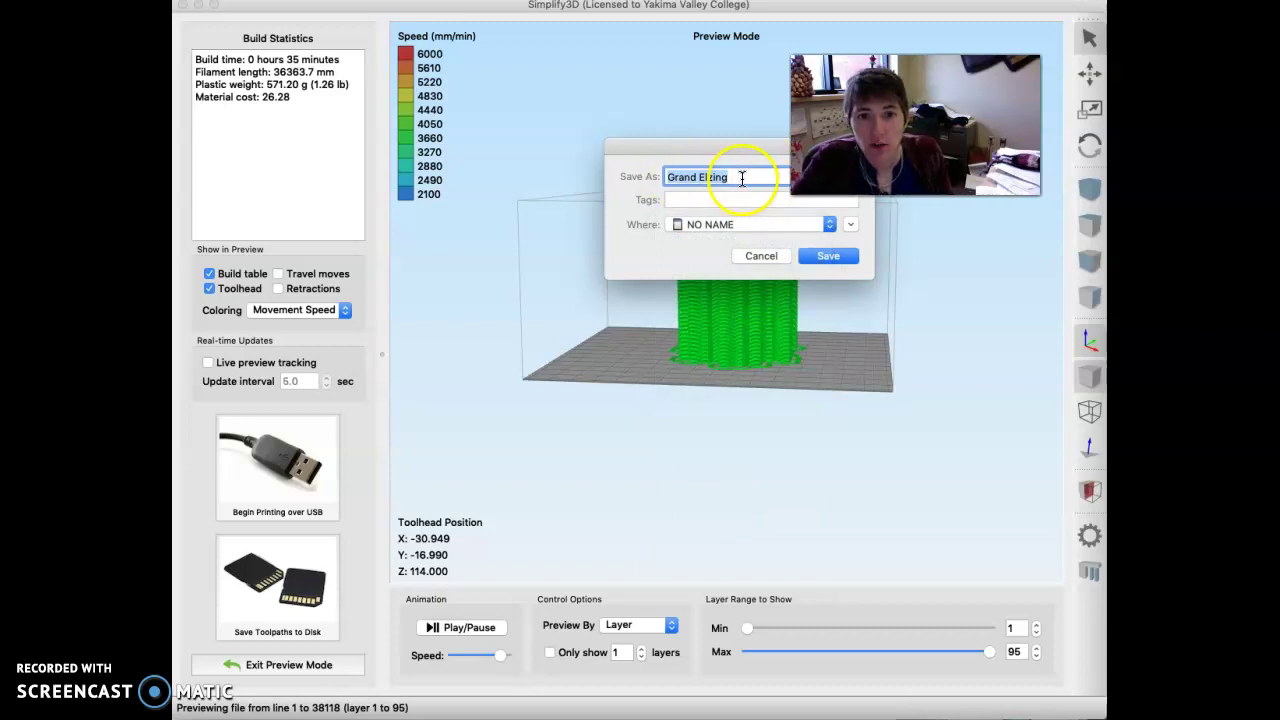
pyautogui.tripleClick(751, 180)
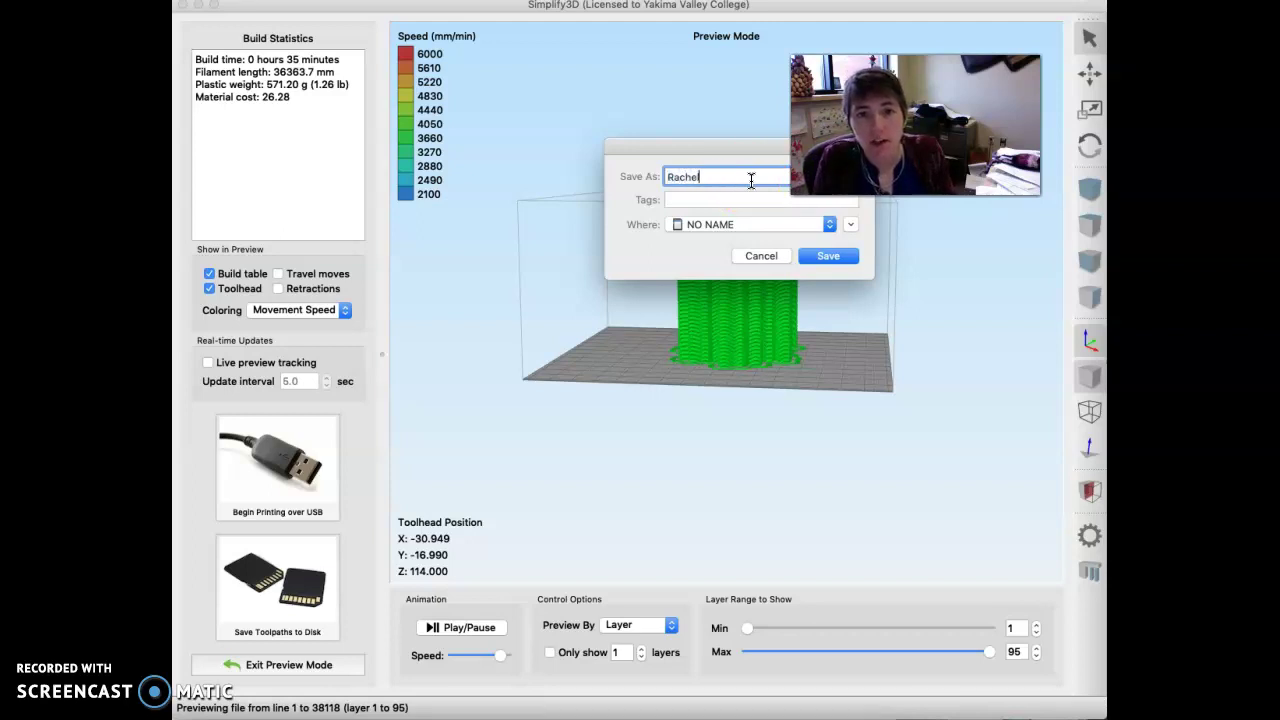
pyautogui.click(834, 256)
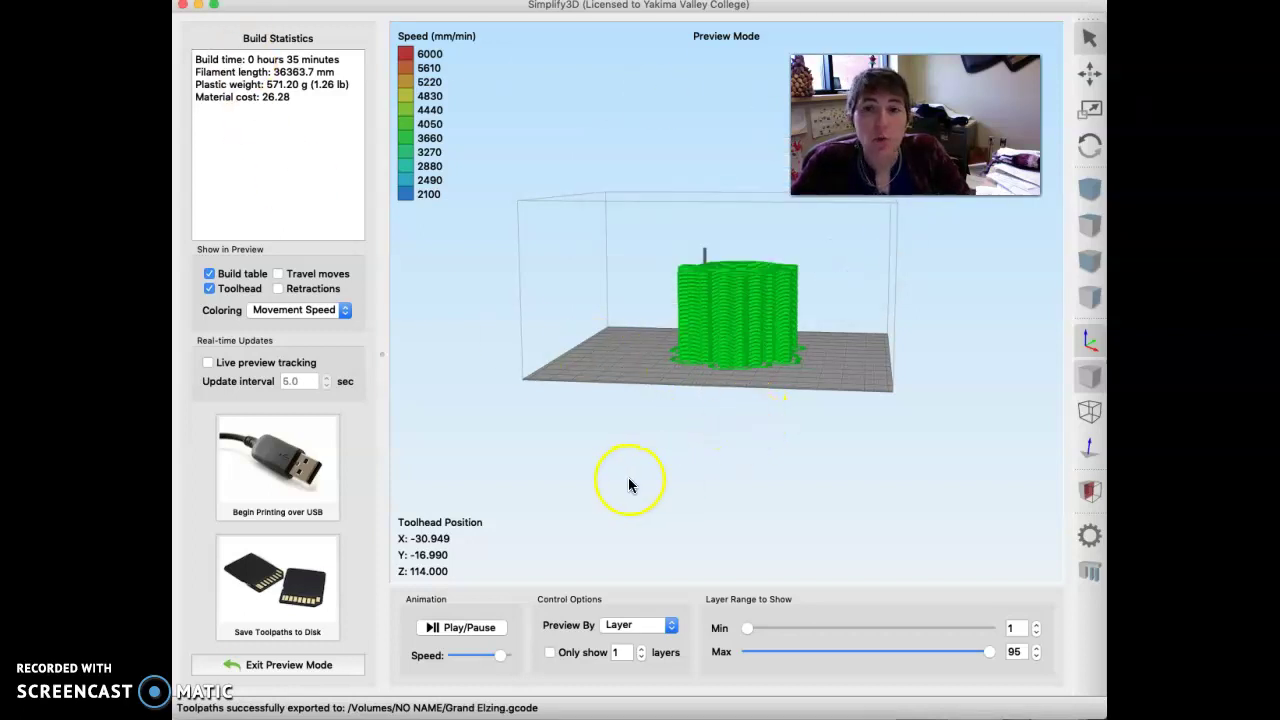
pyautogui.click(593, 487)
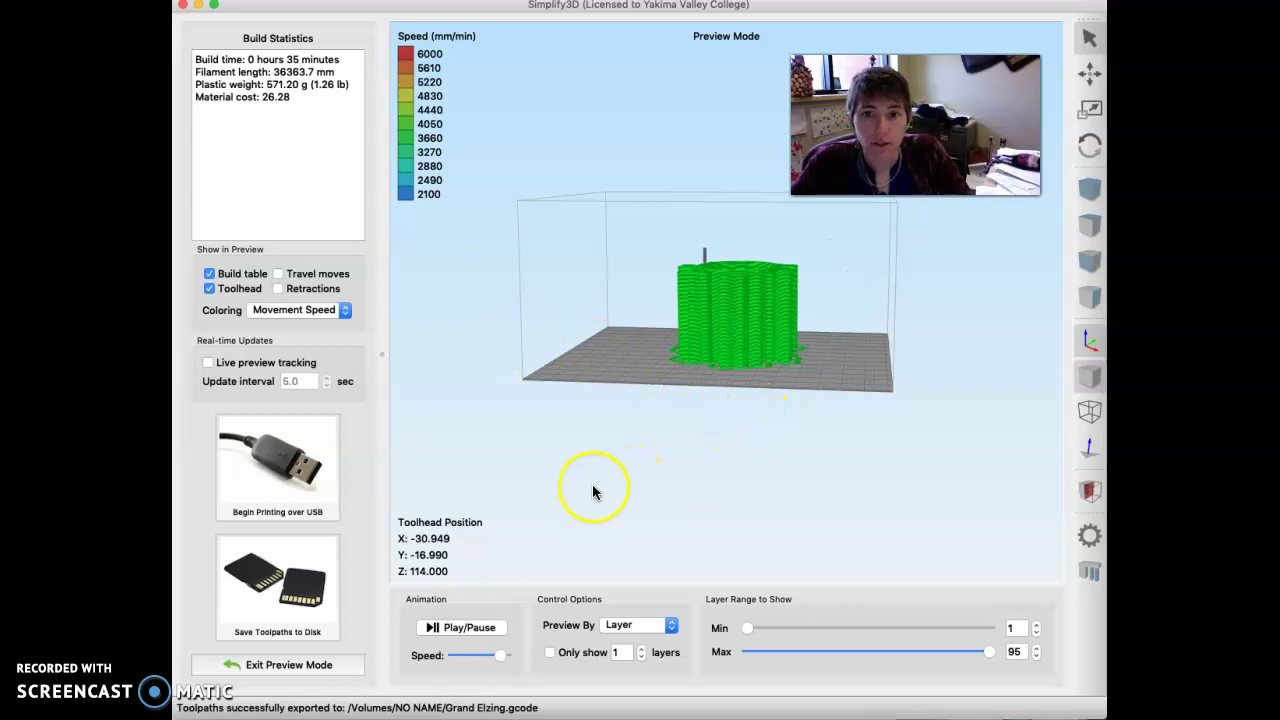